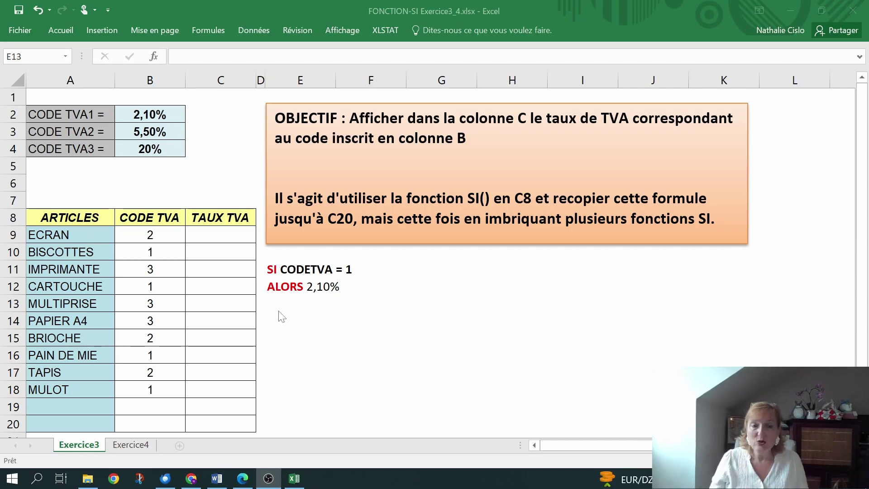
# Step: Add SINON in E13 and the nested lines SI CODETVA = 2, ALORS 5,50%, SINON 20% and FINSI in F13:F16
pyautogui.write('SINON SI')
pyautogui.press('Return')
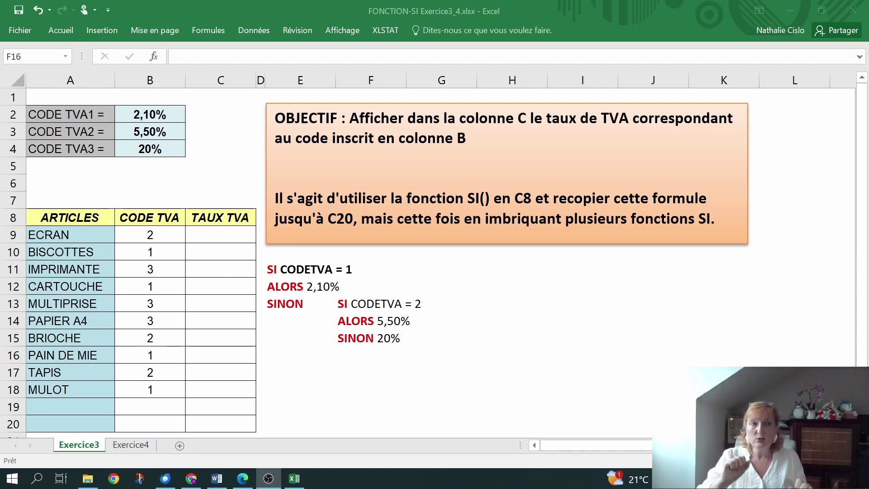
pyautogui.write('FINSI')
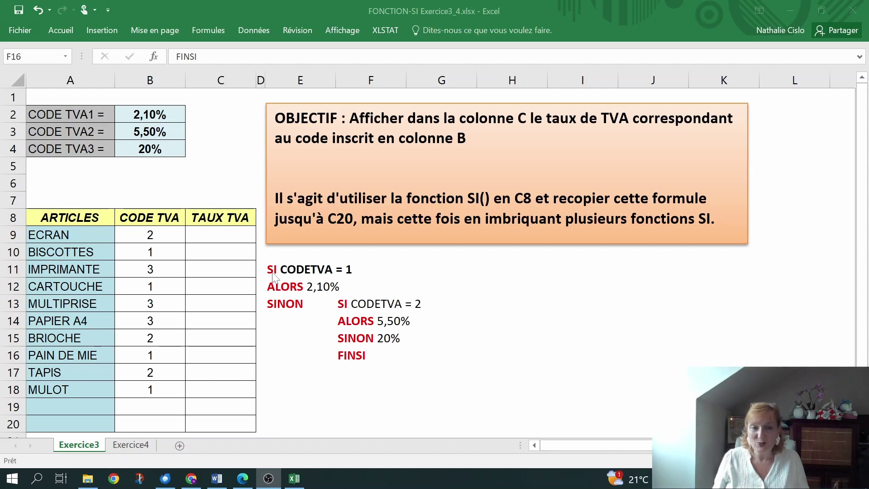
# Step: Enter FINSI in E17 to close the outer condition of the pseudo-code outline
pyautogui.click(277, 373)
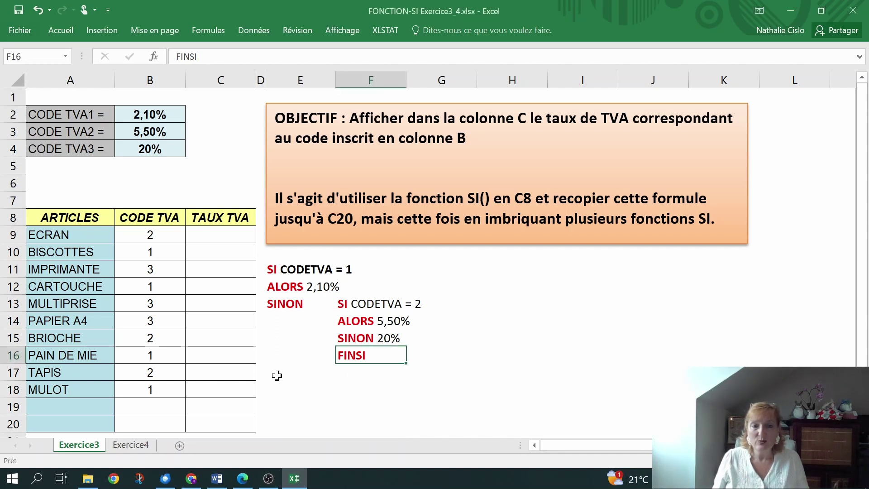
pyautogui.click(276, 371)
pyautogui.write('FINSI')
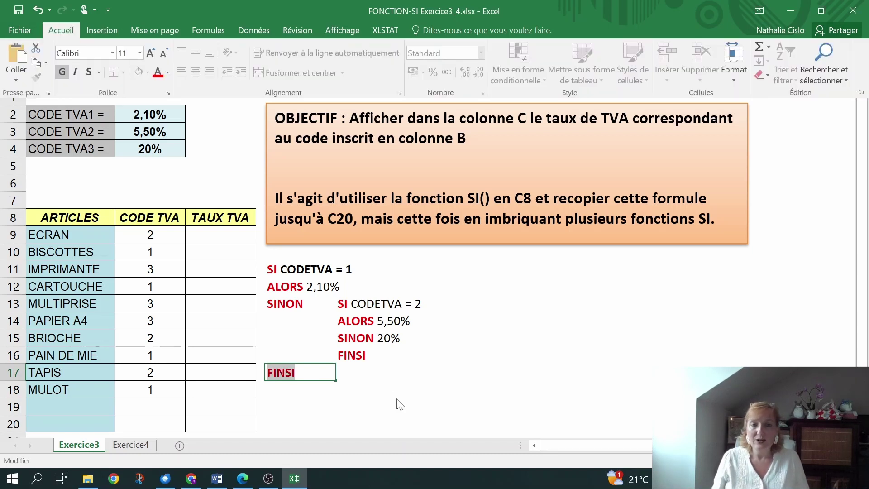
pyautogui.click(400, 404)
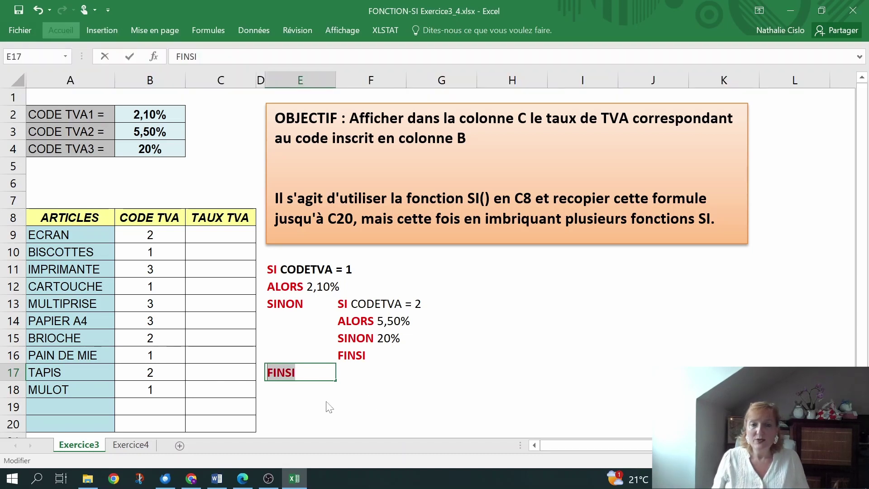
pyautogui.click(285, 389)
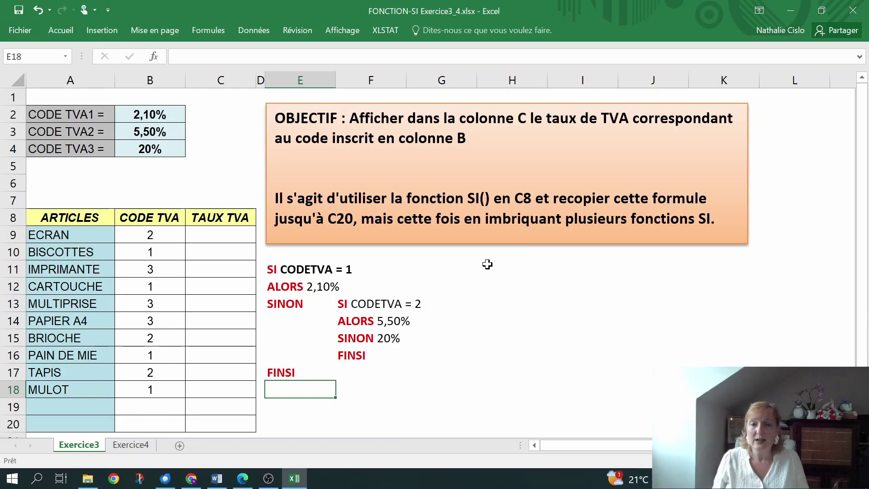
pyautogui.click(482, 268)
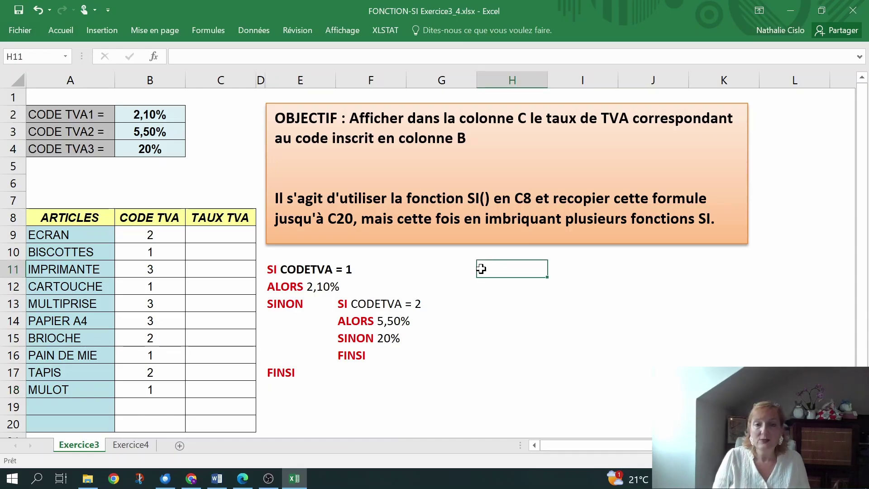
# Step: Begin an SI formula in C9 that tests B9=1 and returns B2 when true
pyautogui.click(214, 235)
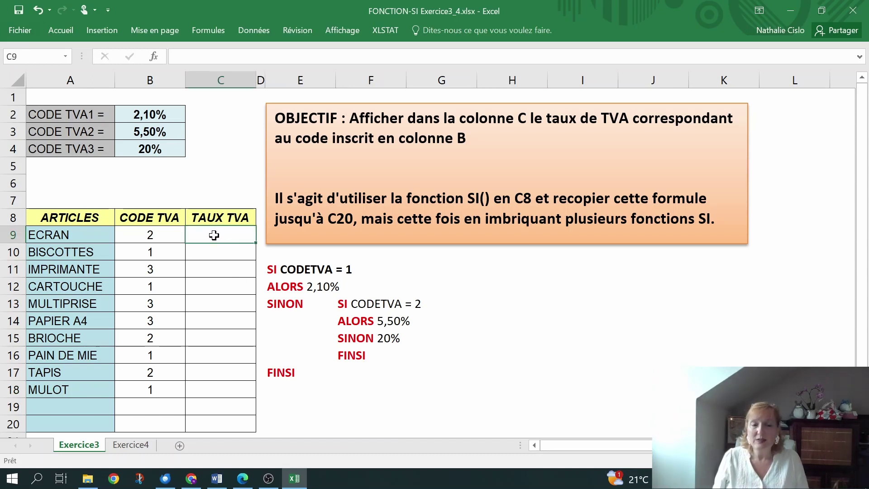
pyautogui.write('=')
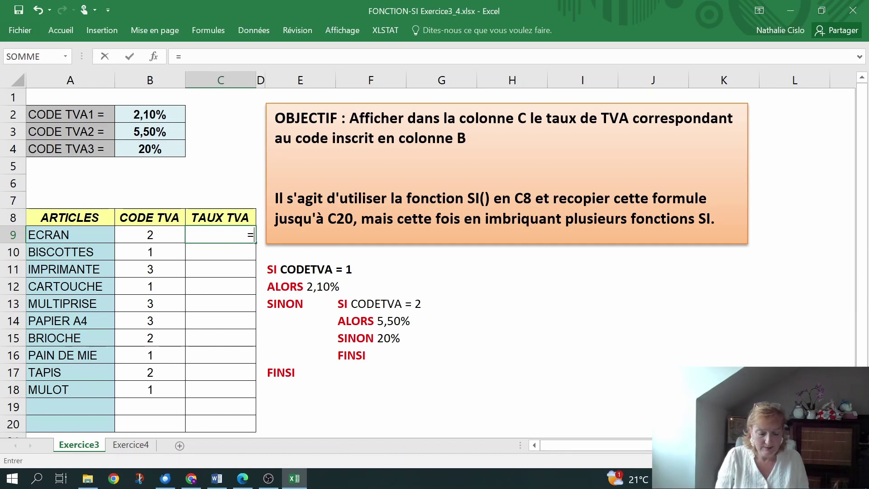
pyautogui.write('SI(')
pyautogui.click(152, 235)
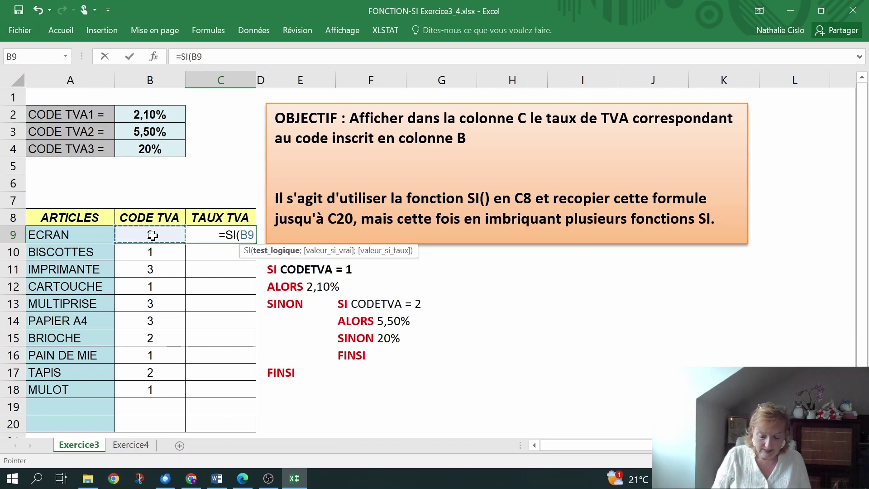
pyautogui.write('=1')
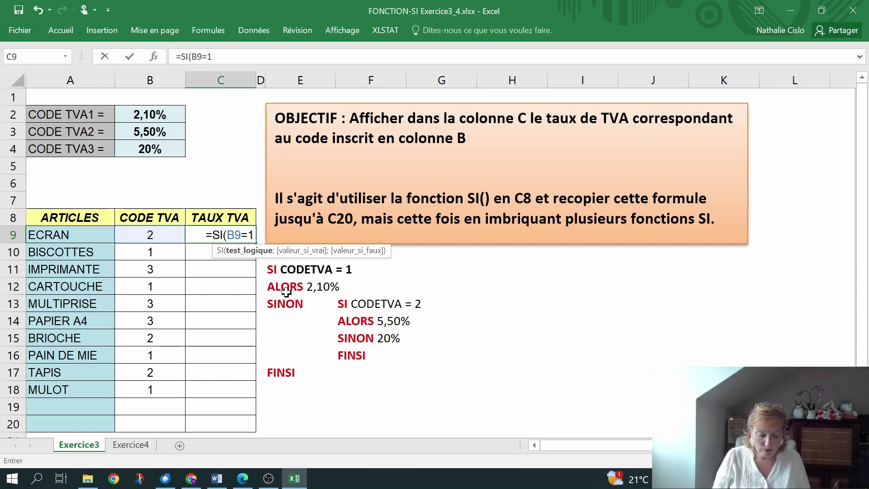
pyautogui.write(';')
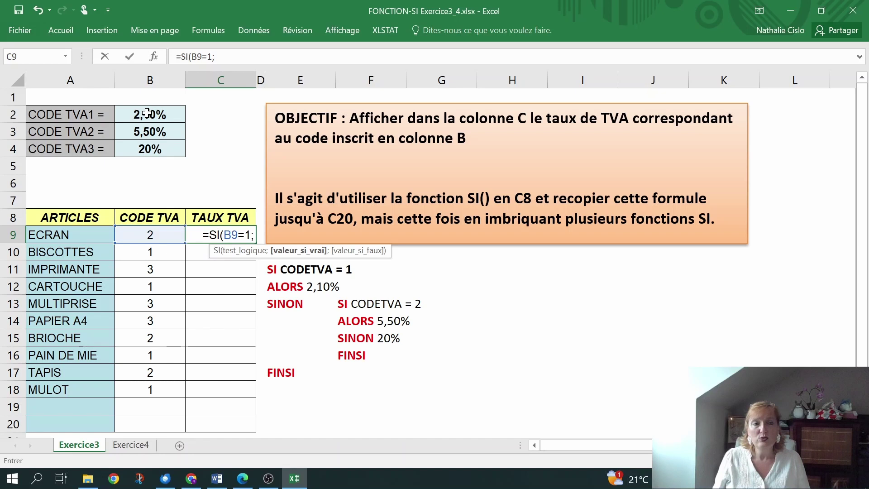
pyautogui.click(147, 113)
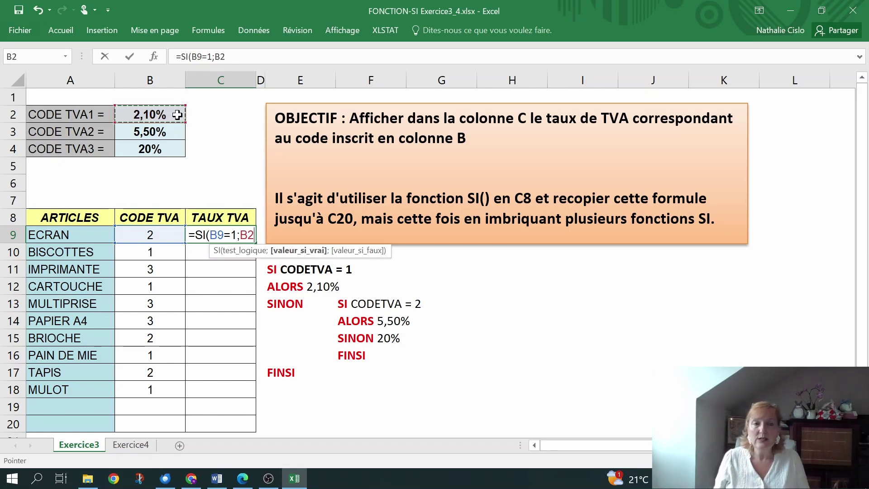
pyautogui.write(';')
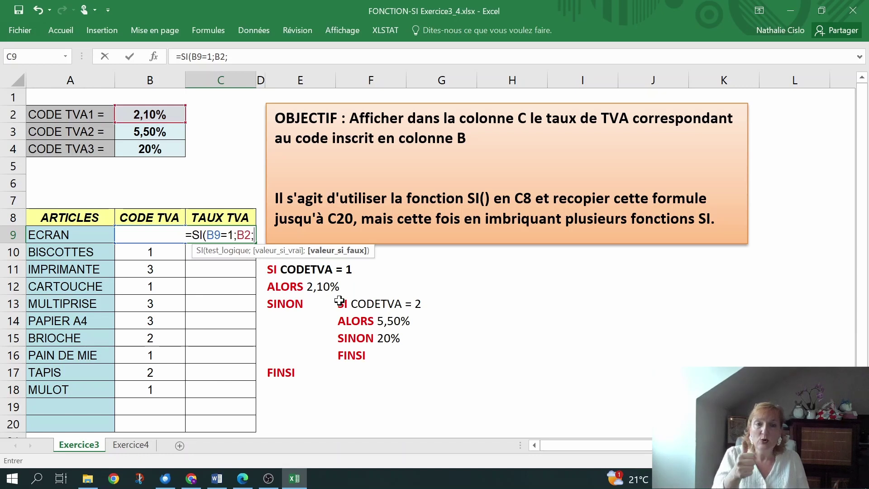
# Step: Nest a second SI as the value-if-false argument of the C9 formula, with the test B9=2
pyautogui.write('SI(')
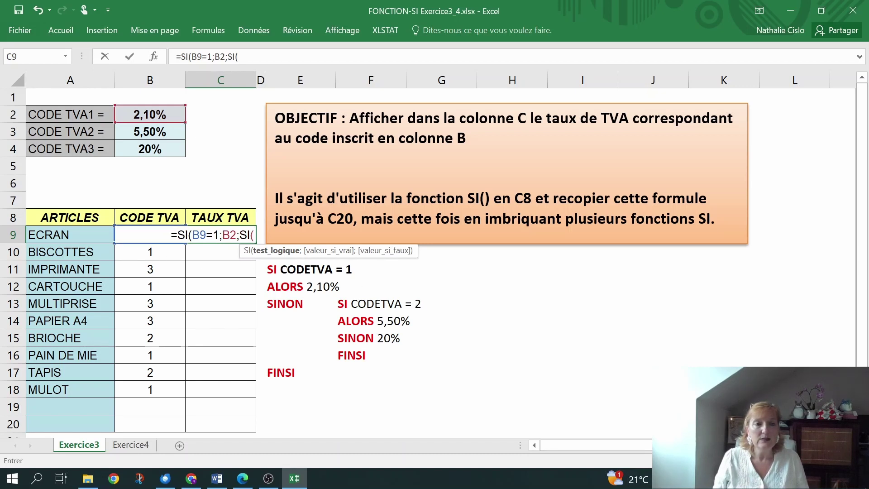
pyautogui.click(171, 234)
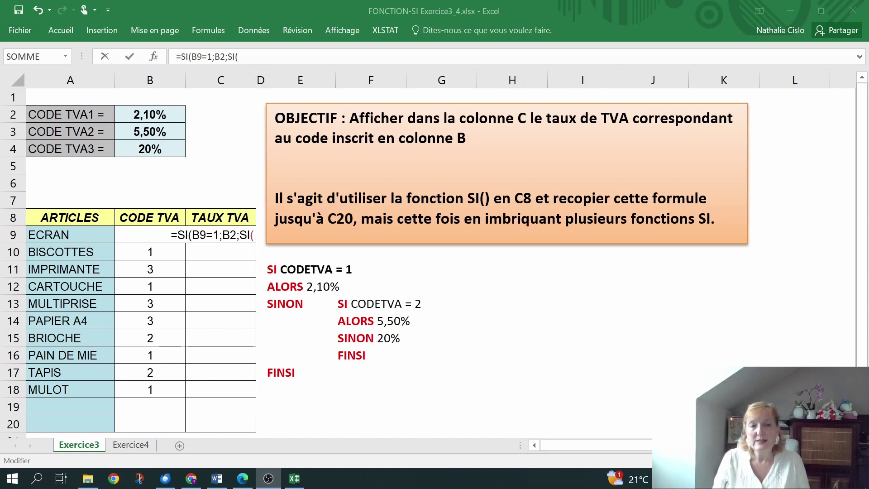
pyautogui.click(222, 235)
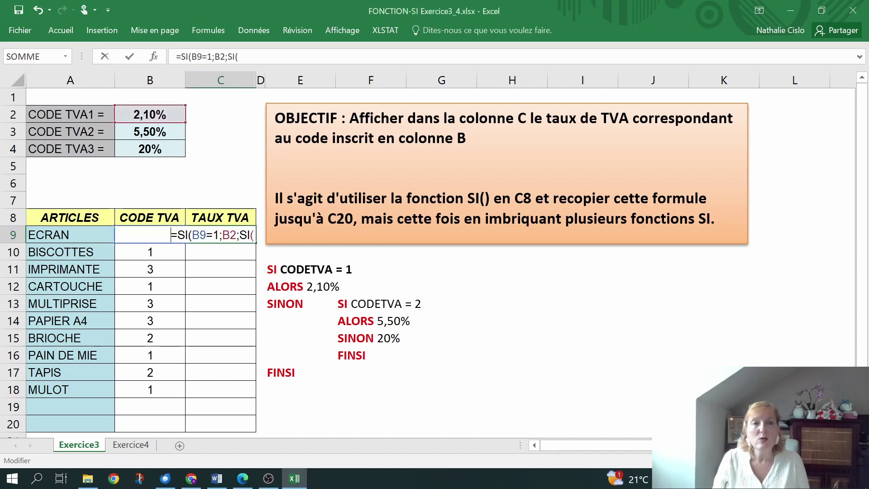
pyautogui.click(251, 57)
pyautogui.write('B9;')
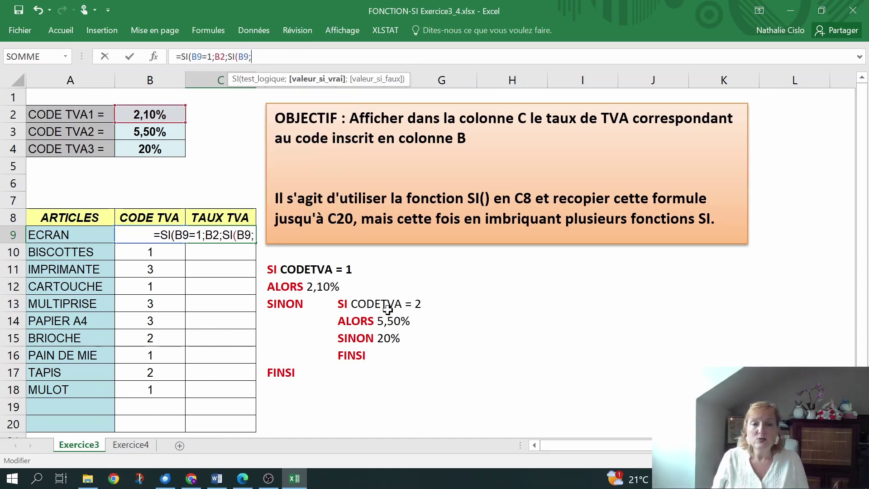
pyautogui.press('BackSpace')
pyautogui.write('=')
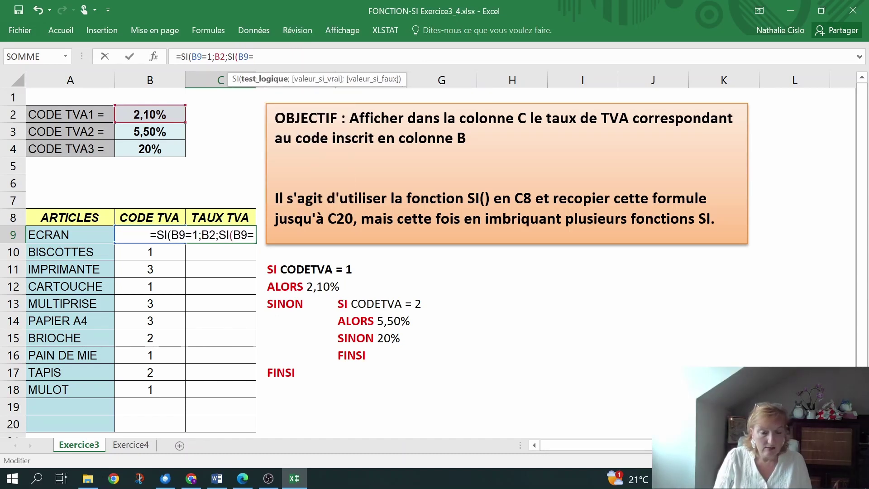
pyautogui.write('2')
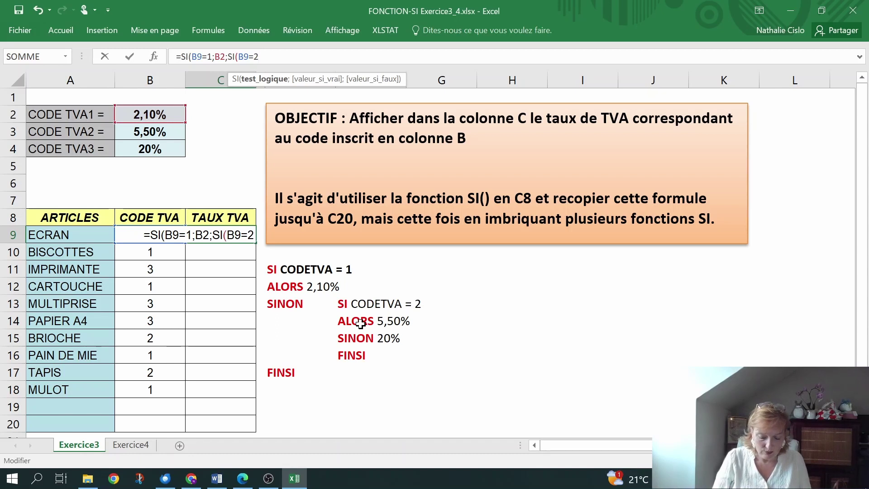
pyautogui.write(';B2;')
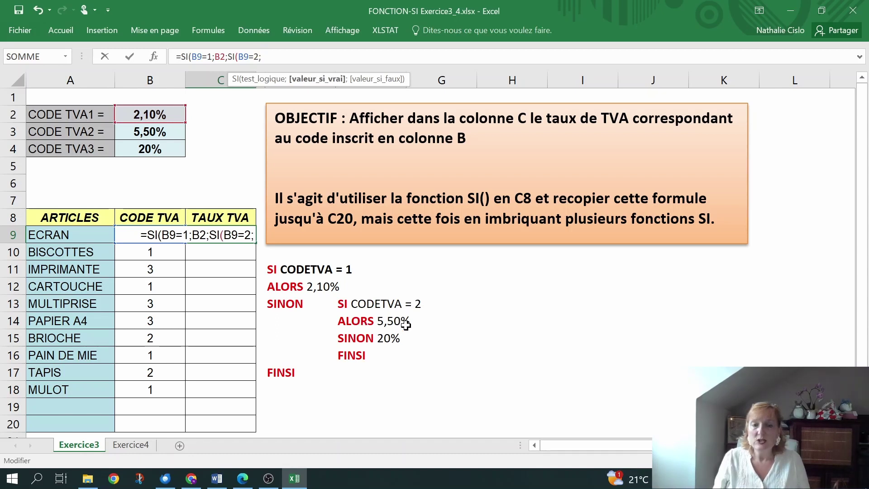
# Step: Complete the nested SI in C9 with B3 if true and B4 if false, closing both functions and validating the formula
pyautogui.click(145, 133)
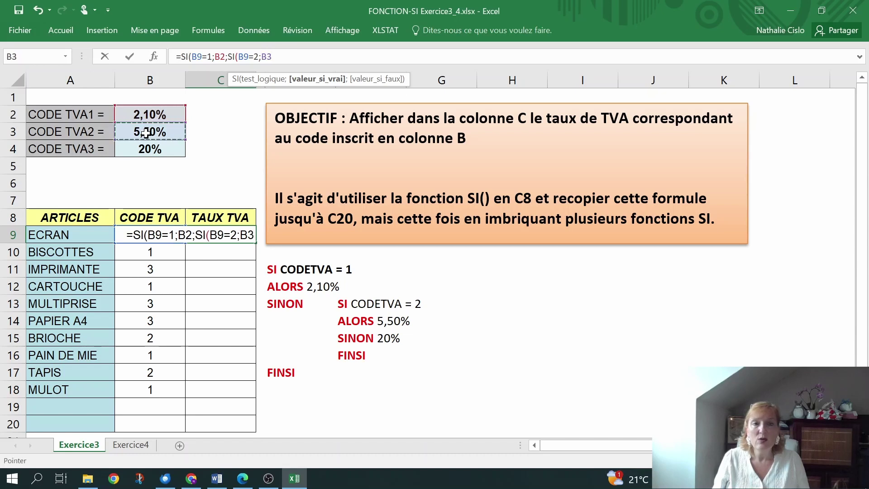
pyautogui.write(';')
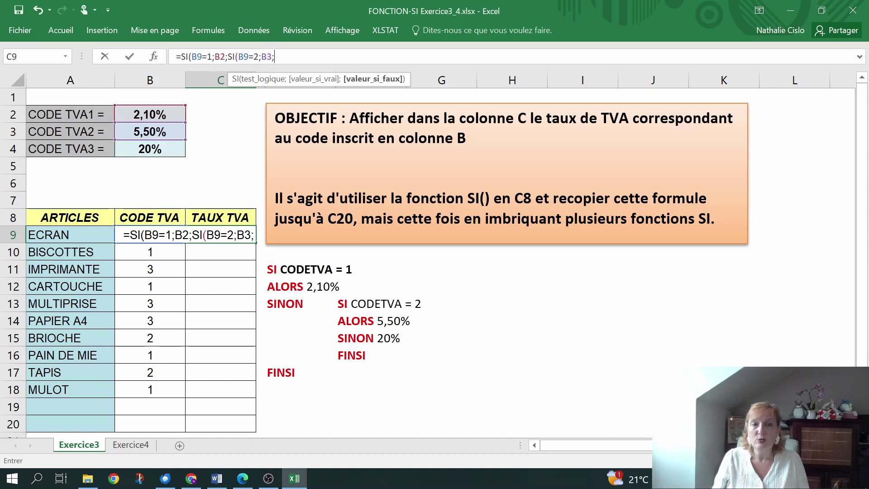
pyautogui.click(153, 151)
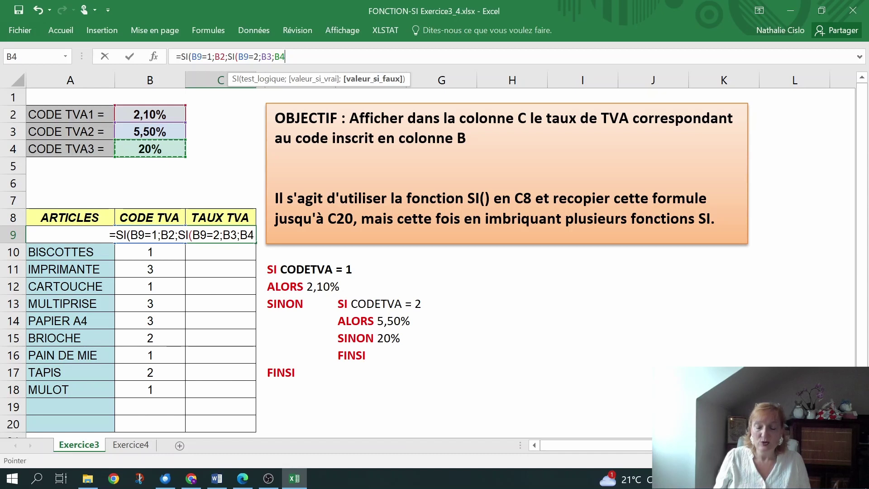
pyautogui.write(')')
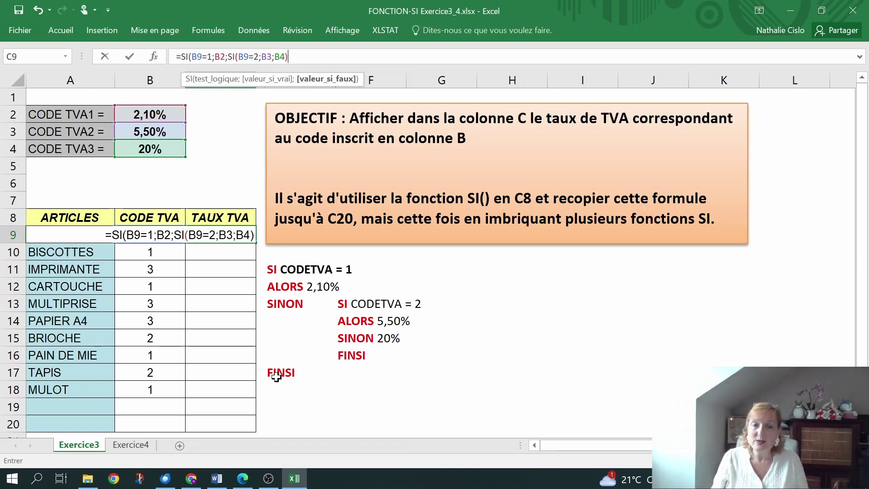
pyautogui.press('F2')
pyautogui.write(')')
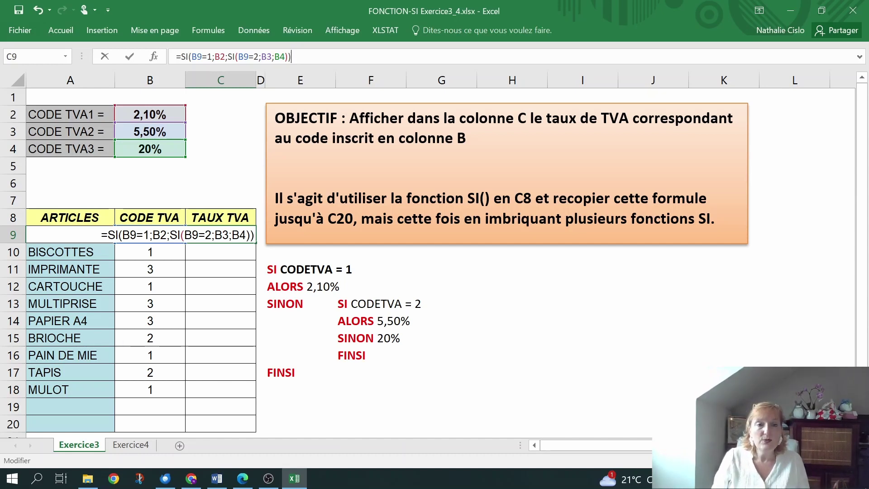
pyautogui.press('Return')
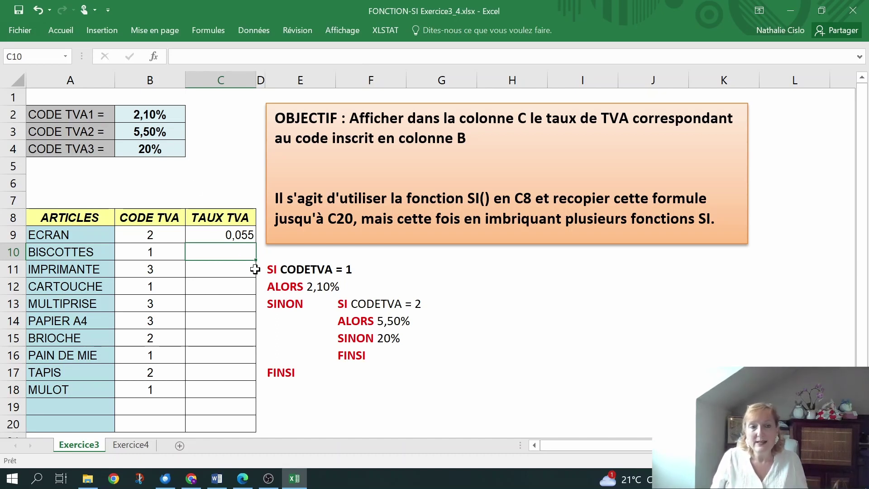
# Step: Format the TAUX TVA result in C9 as Pourcentage
pyautogui.click(234, 234)
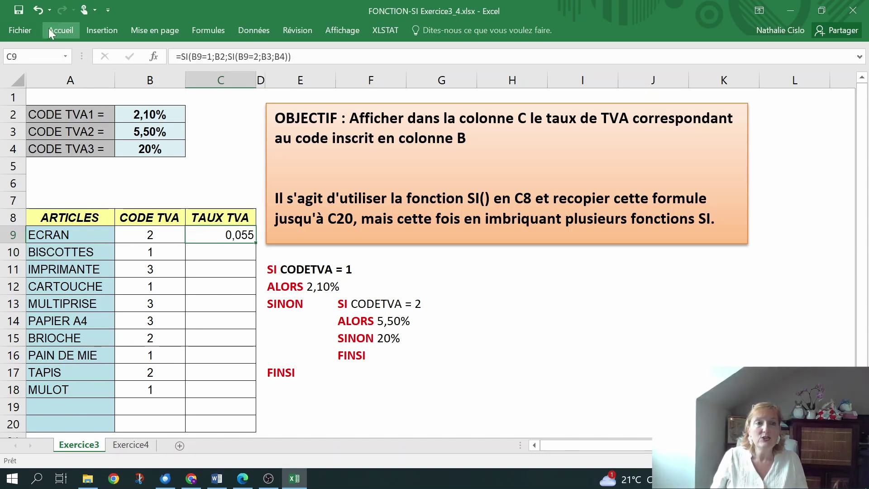
pyautogui.click(62, 30)
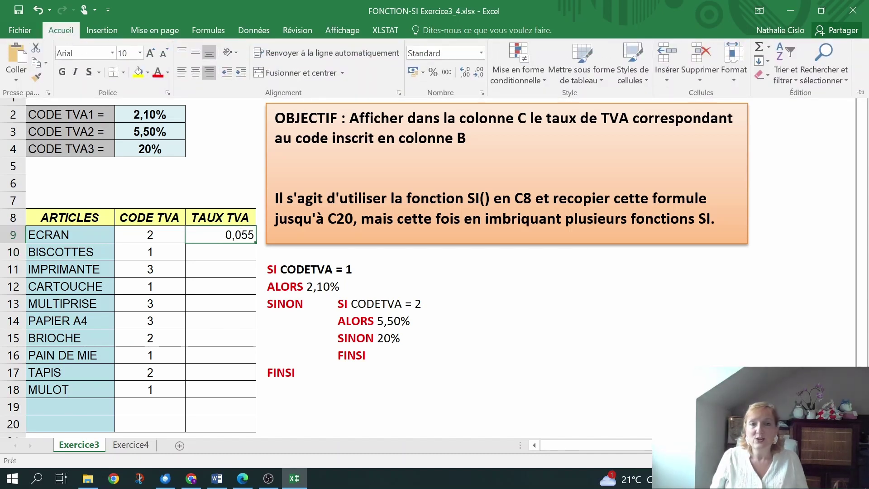
pyautogui.click(481, 53)
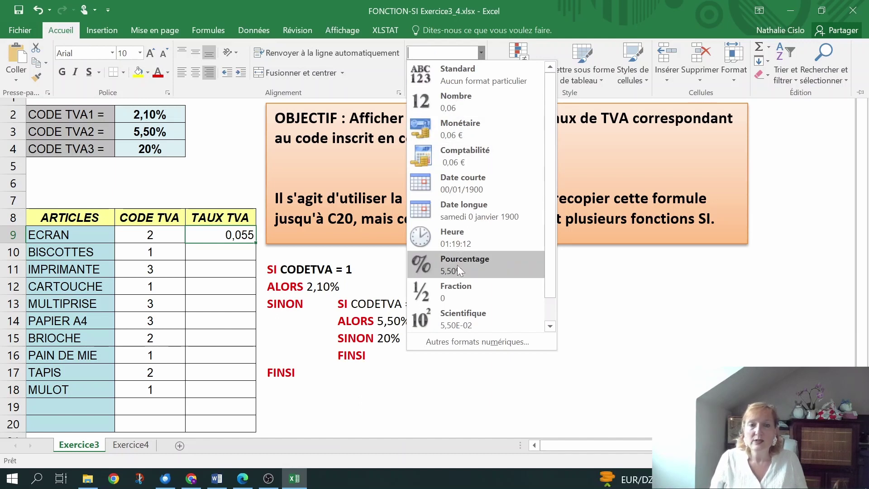
pyautogui.click(482, 267)
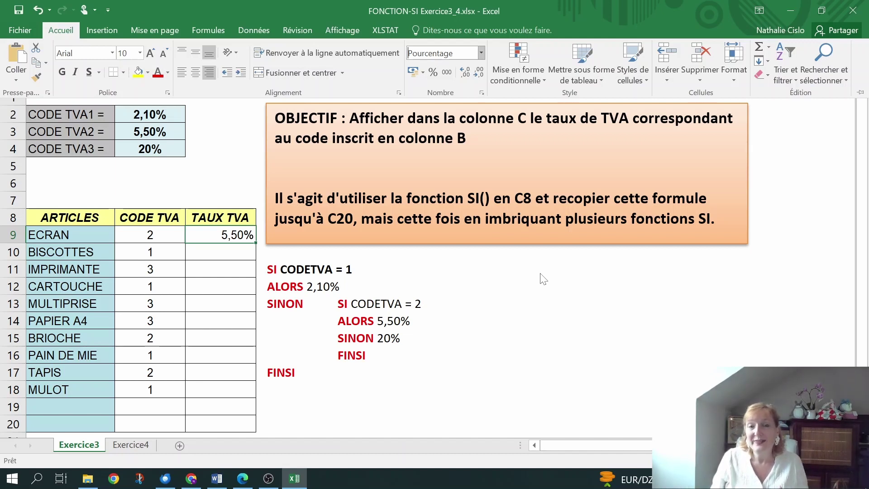
# Step: Copy the C9 formula down to C18 and examine the cell references in C10's copied formula
pyautogui.click(223, 236)
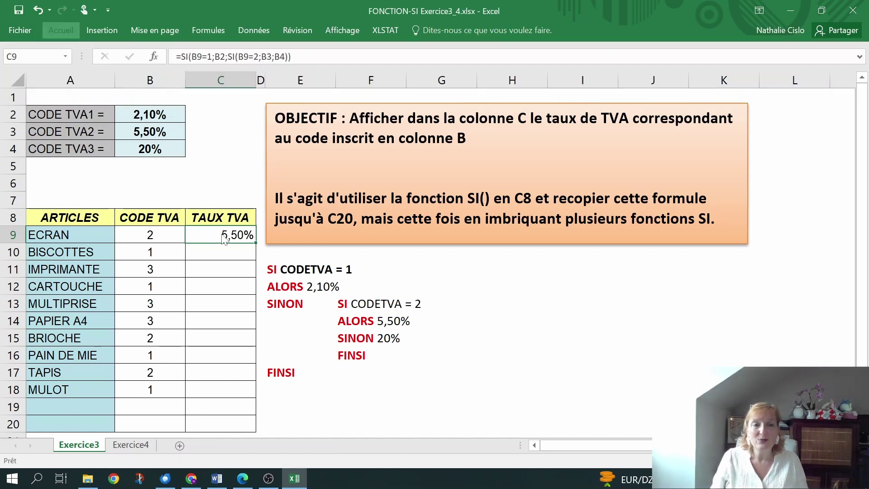
pyautogui.moveTo(256, 243); pyautogui.dragTo(249, 396)
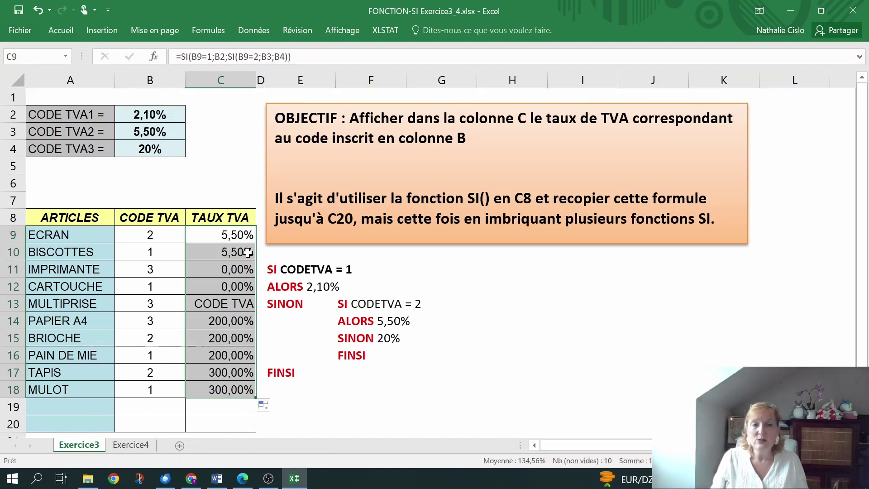
pyautogui.doubleClick(234, 252)
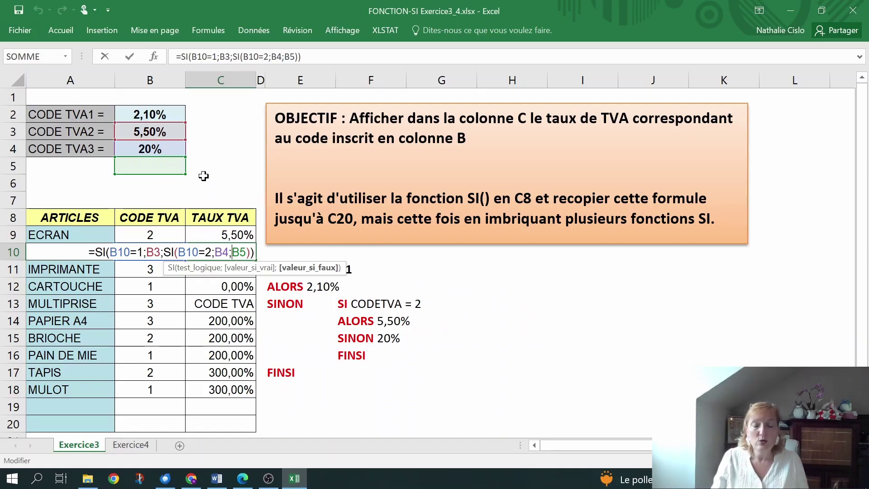
pyautogui.press('Return')
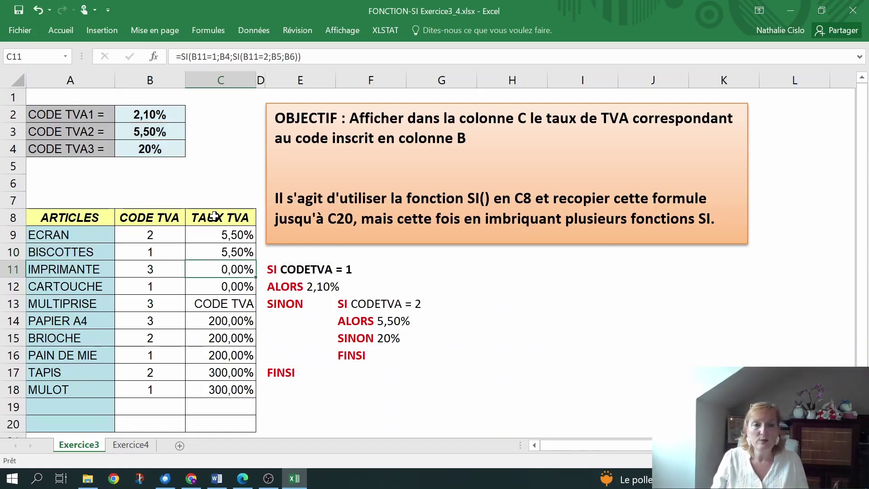
# Step: Assign the name codetva1 to cell B2, which holds the first VAT rate
pyautogui.click(153, 115)
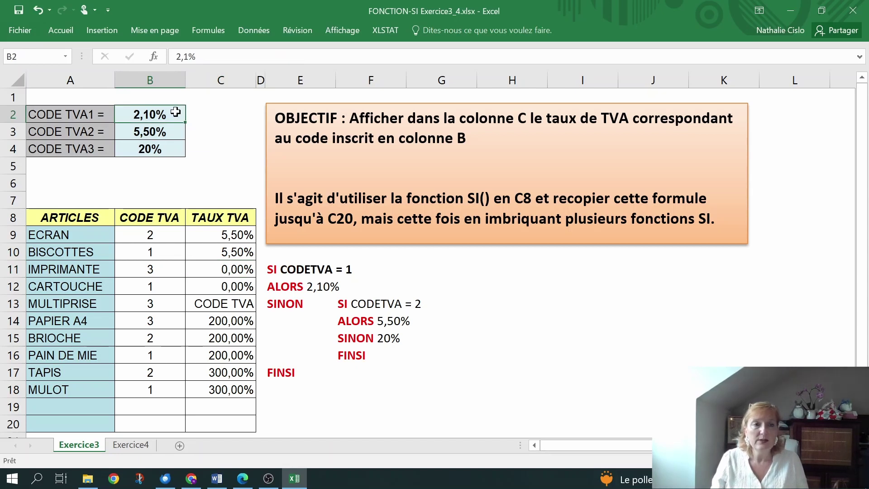
pyautogui.click(13, 57)
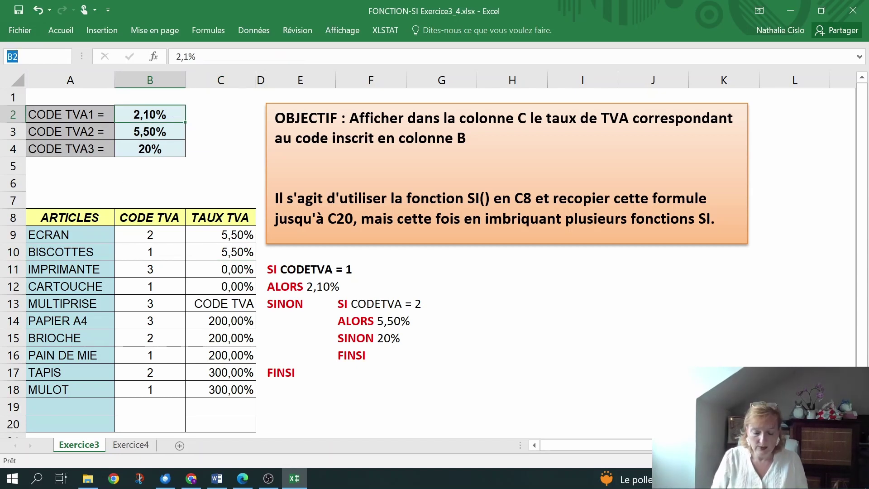
pyautogui.write('codet')
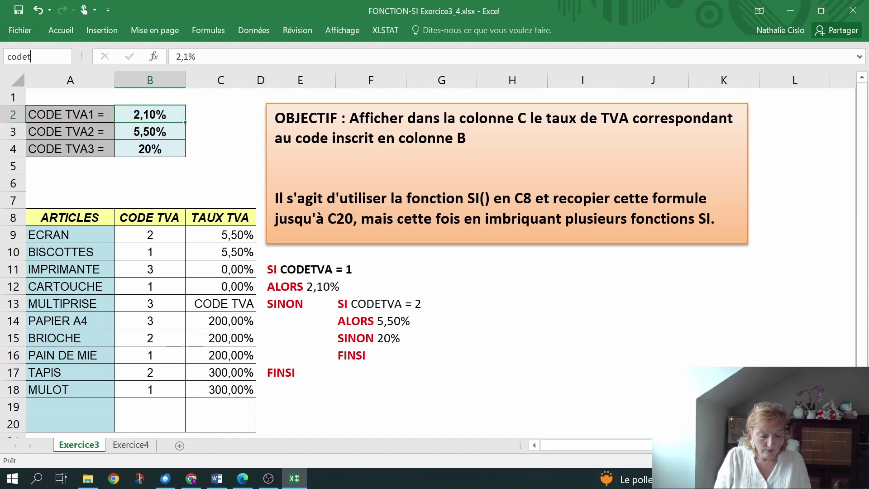
pyautogui.write('va1')
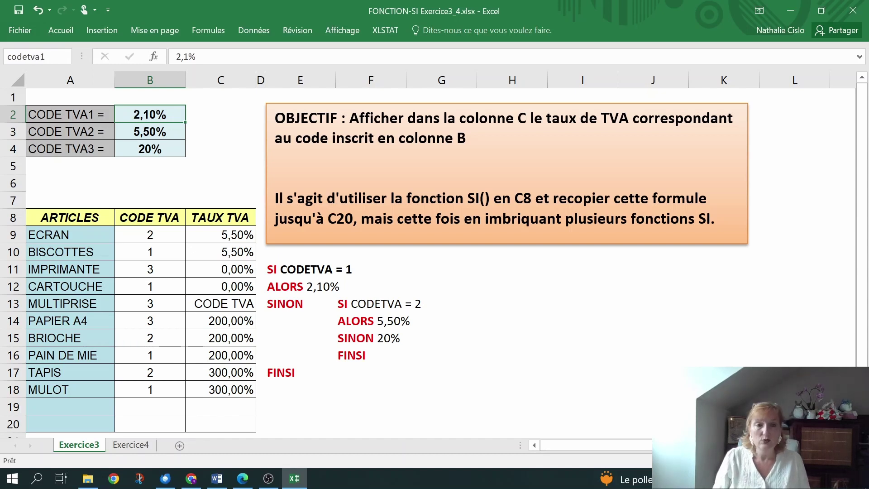
pyautogui.press('Return')
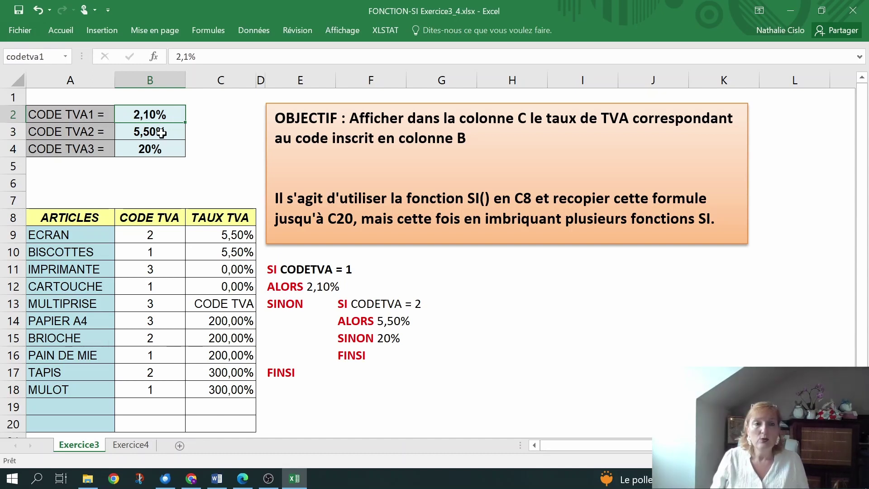
# Step: Assign the name codetava2 to cell B3 and the name codetva3 to cell B4
pyautogui.click(161, 133)
pyautogui.click(42, 57)
pyautogui.write('codetava2')
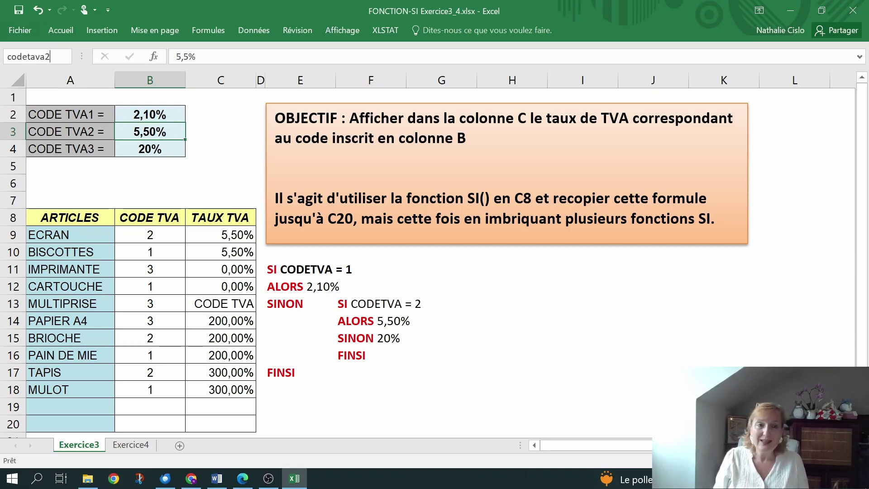
pyautogui.press('Return')
pyautogui.click(149, 149)
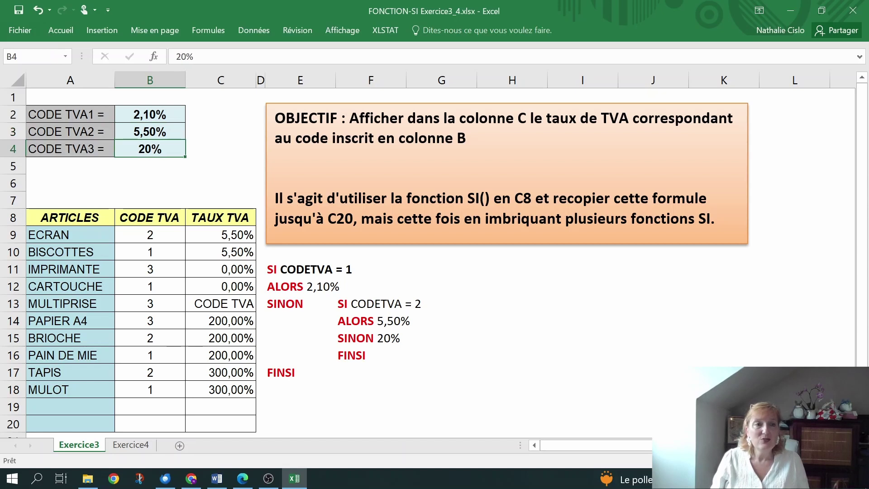
pyautogui.write('codetva3')
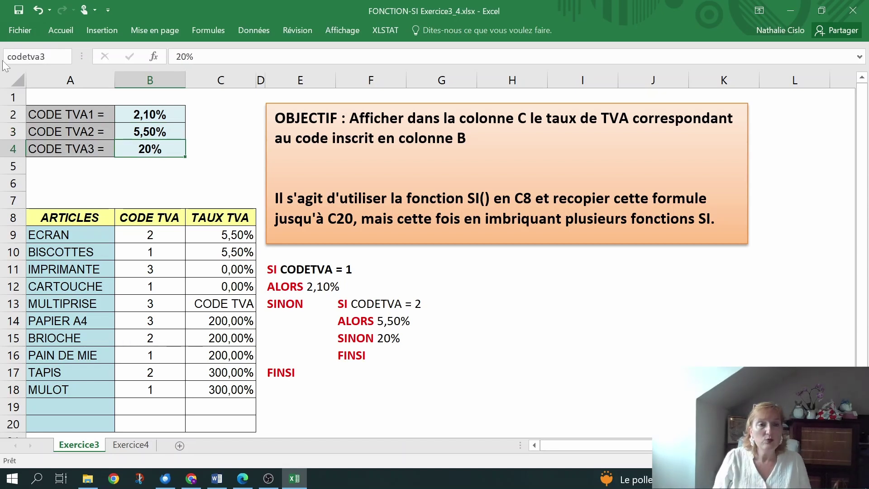
pyautogui.press('Return')
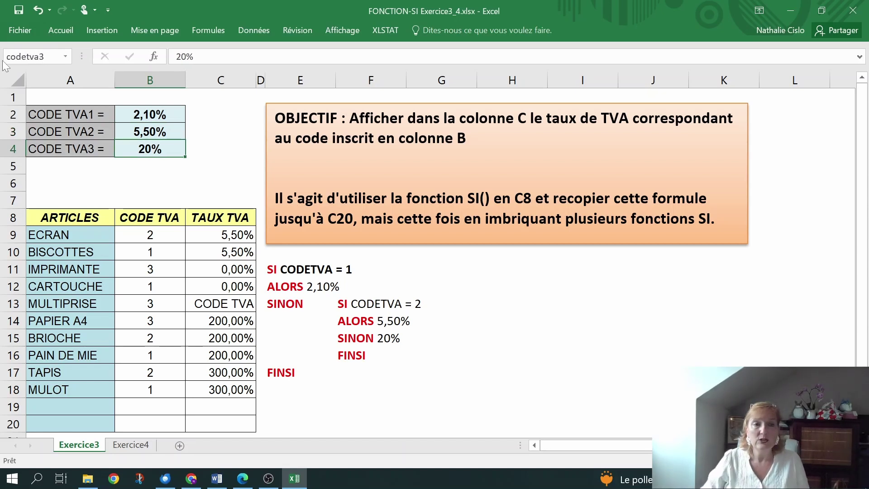
# Step: Replace the references B2, B3 and B4 in the C9 formula with the named cells codetva1, codetava2 and codetva3
pyautogui.click(234, 236)
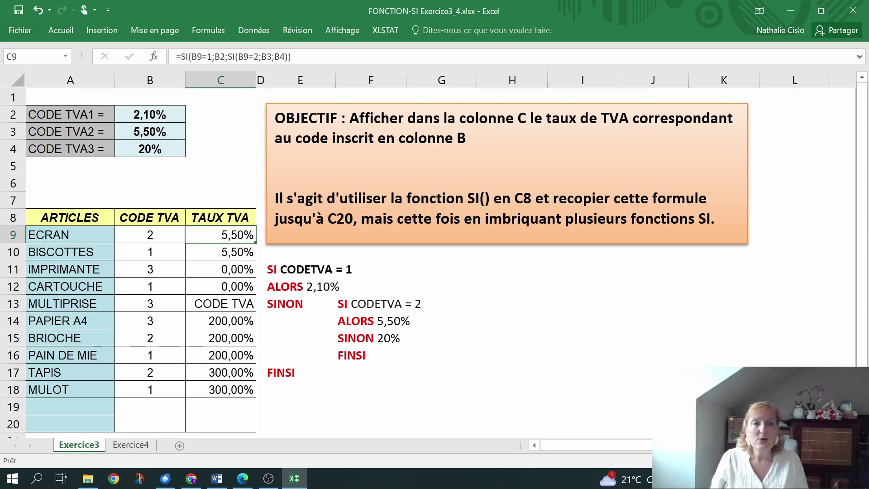
pyautogui.click(220, 57)
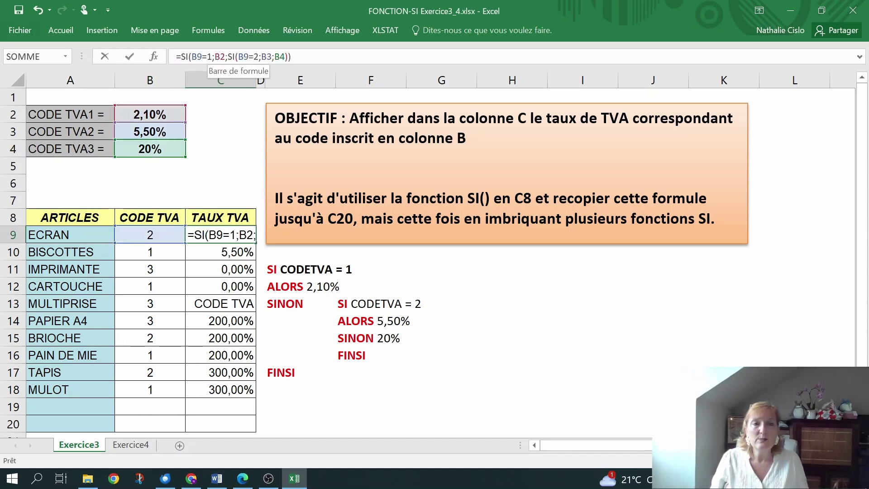
pyautogui.click(152, 112)
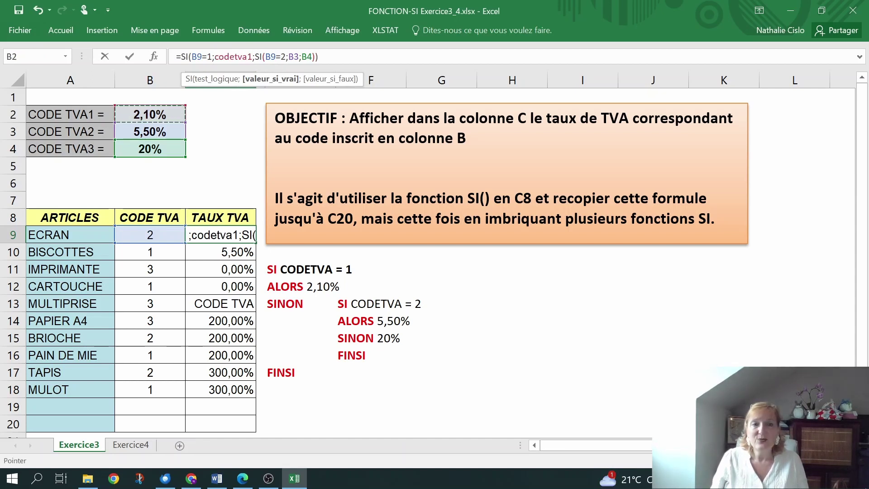
pyautogui.click(152, 125)
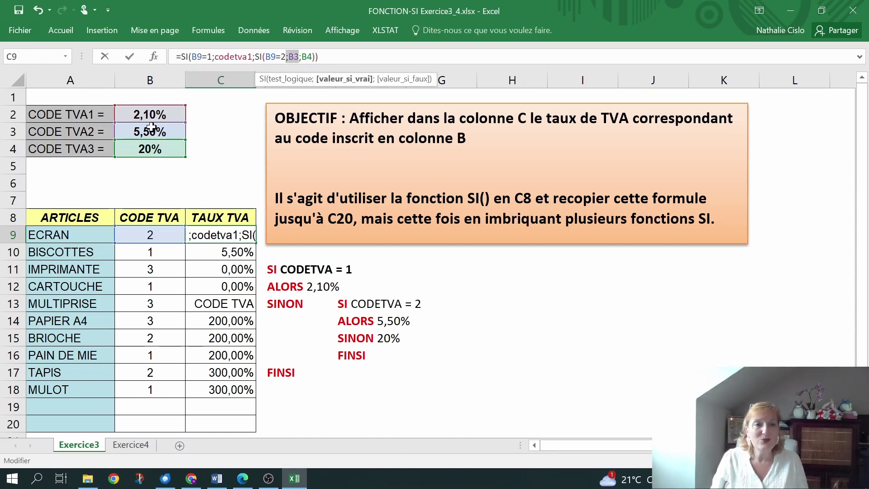
pyautogui.press('Return')
pyautogui.click(169, 132)
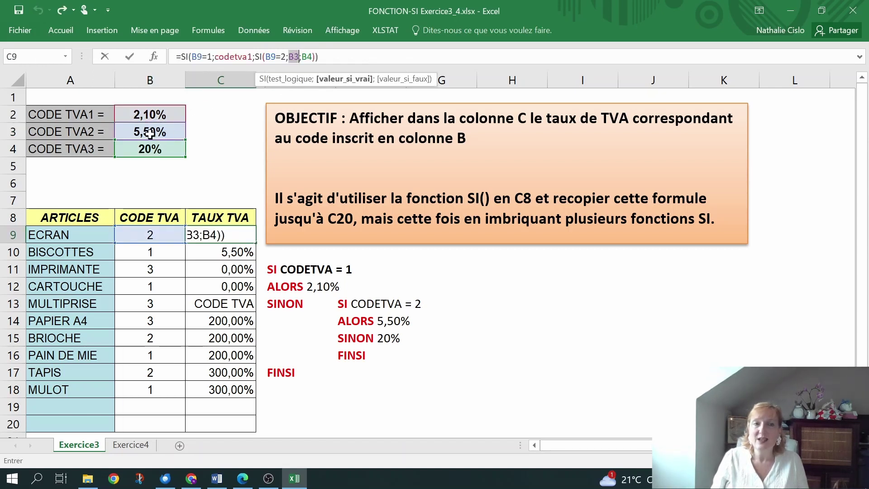
pyautogui.click(150, 132)
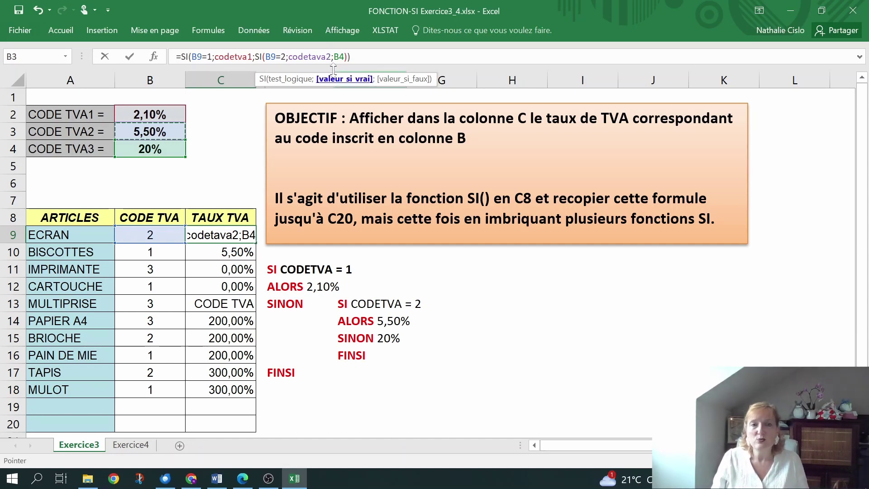
pyautogui.moveTo(333, 57); pyautogui.dragTo(345, 57)
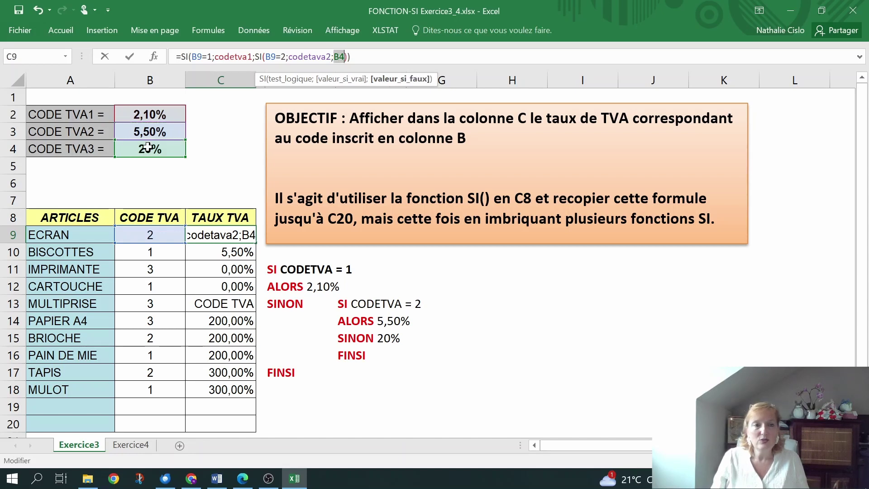
pyautogui.click(157, 150)
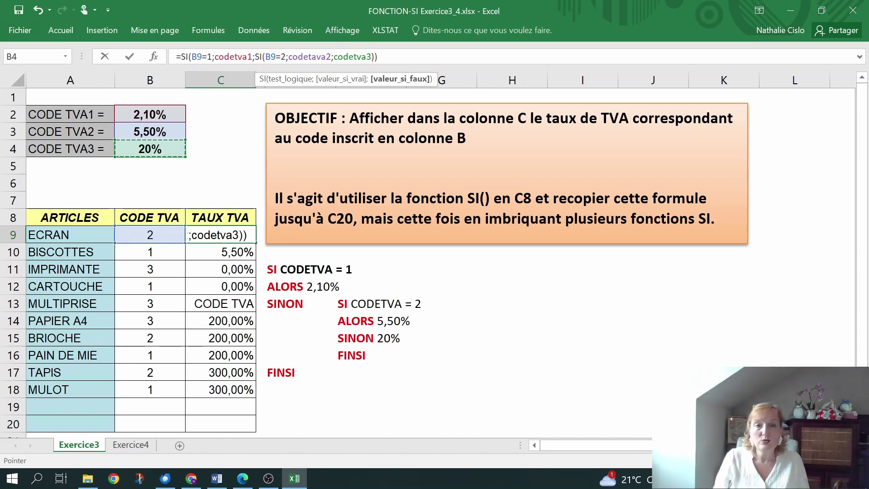
pyautogui.press('Return')
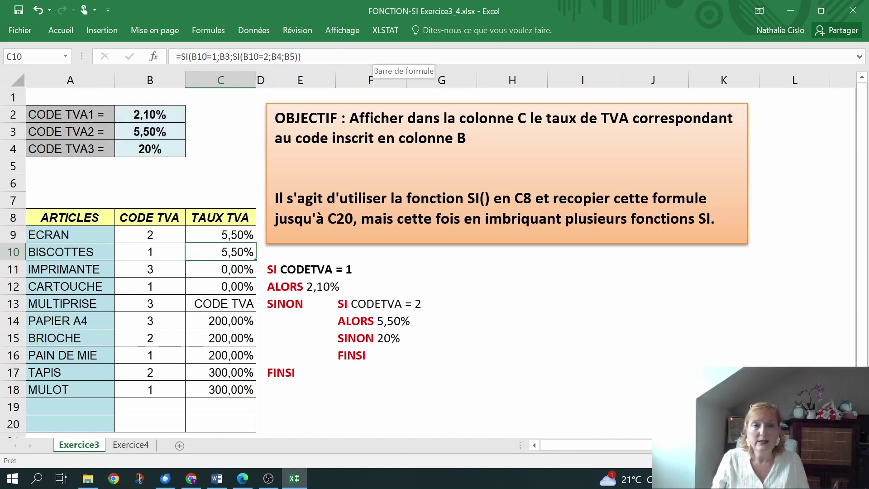
# Step: Copy the C9 formula with the named cells down to C18 and extend it to C20
pyautogui.click(224, 234)
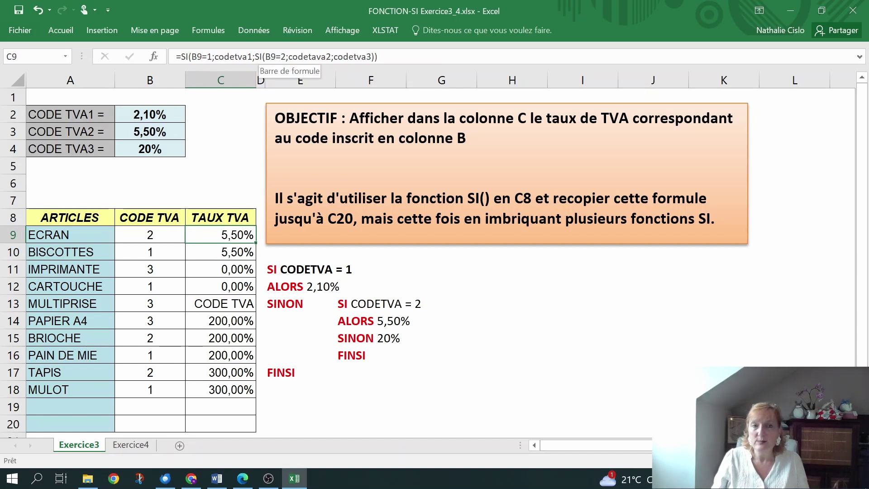
pyautogui.moveTo(252, 246); pyautogui.dragTo(253, 398)
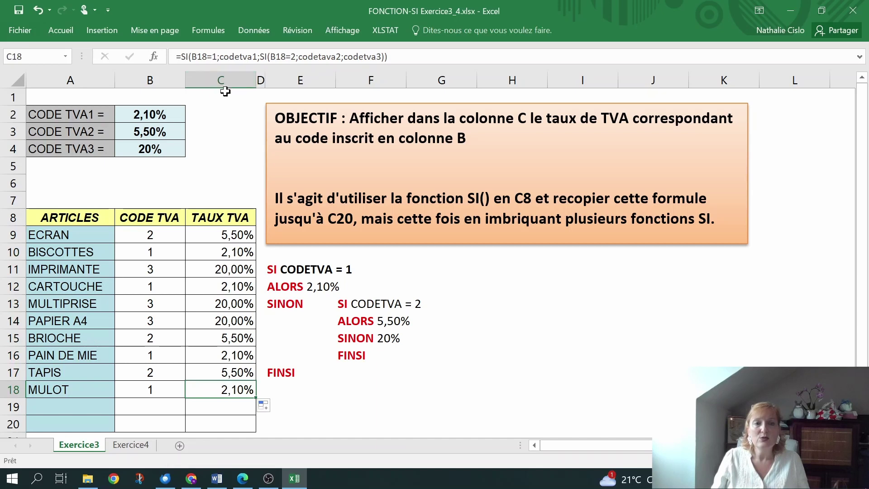
pyautogui.doubleClick(210, 390)
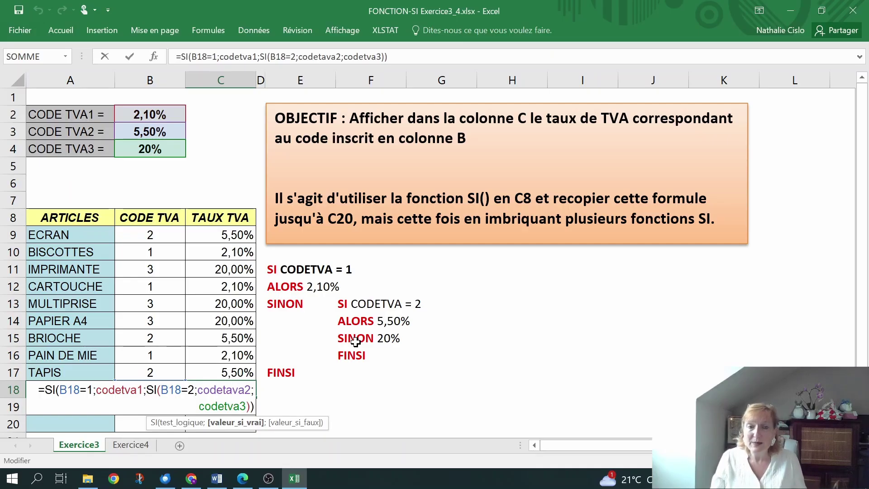
pyautogui.press('Return')
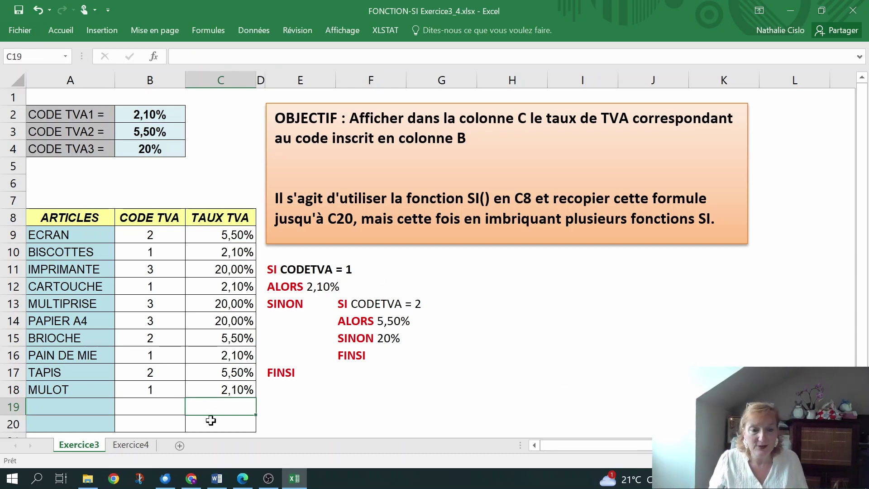
pyautogui.click(230, 390)
pyautogui.moveTo(256, 398); pyautogui.dragTo(256, 433)
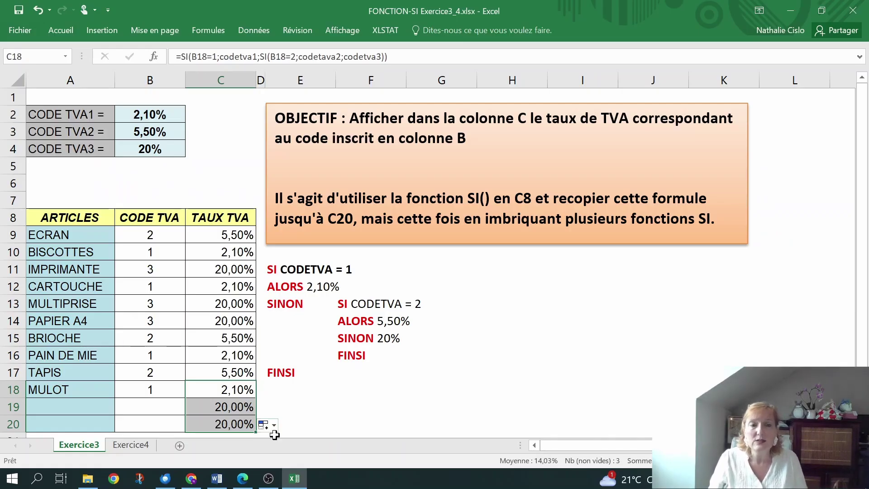
# Step: Wrap the C9 formula in an outer SI with the test ESTVIDE(A9), returning "" if true and the existing nested SI if false
pyautogui.click(227, 235)
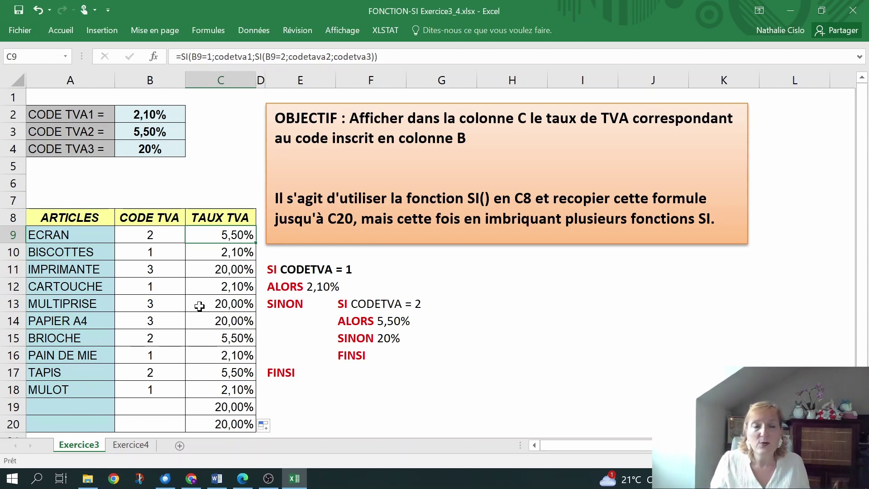
pyautogui.click(180, 56)
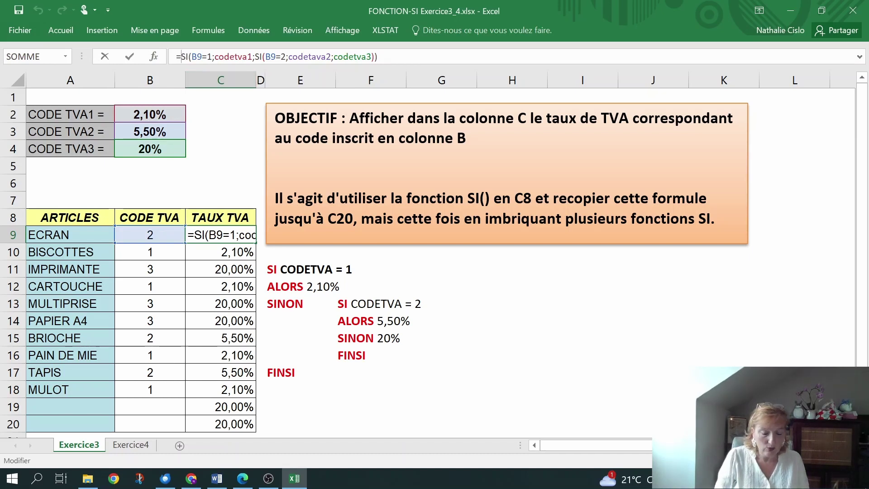
pyautogui.write('SI(ESTVIDE(')
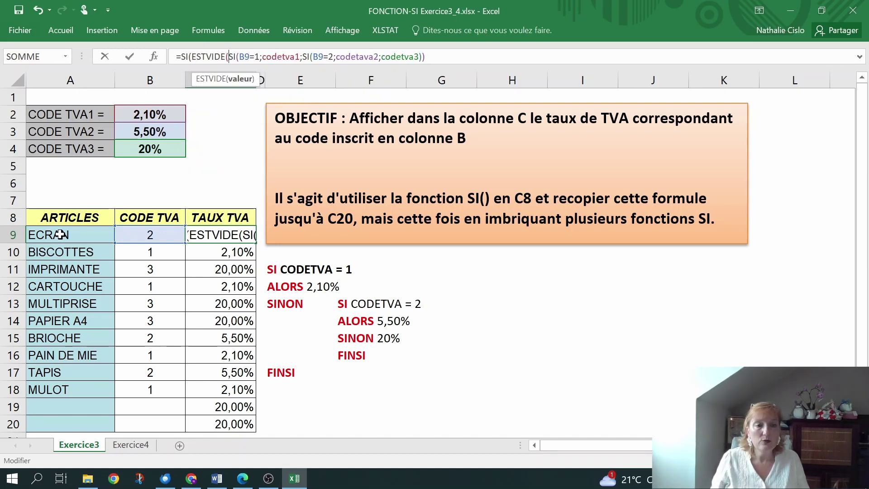
pyautogui.click(58, 236)
pyautogui.write(';')
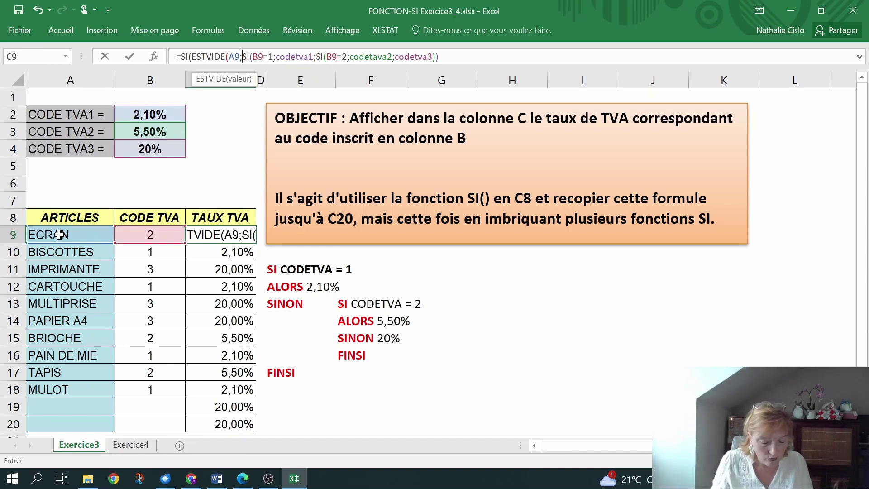
pyautogui.write('""')
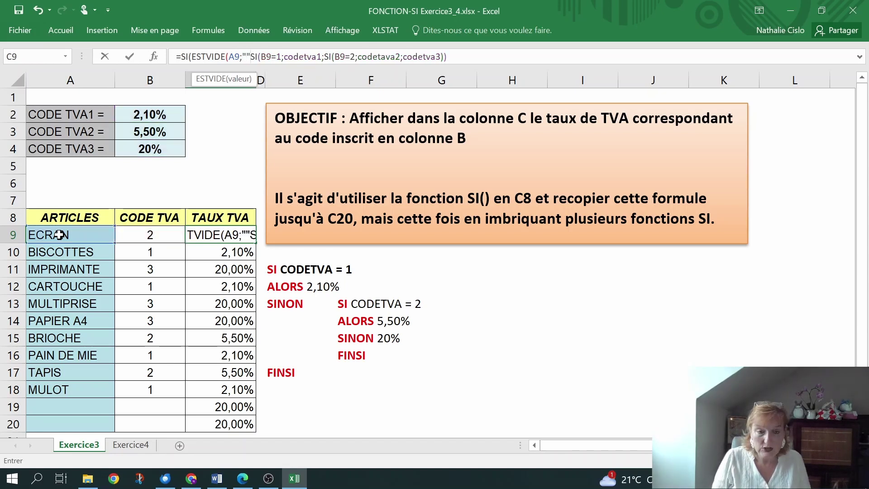
pyautogui.write(';')
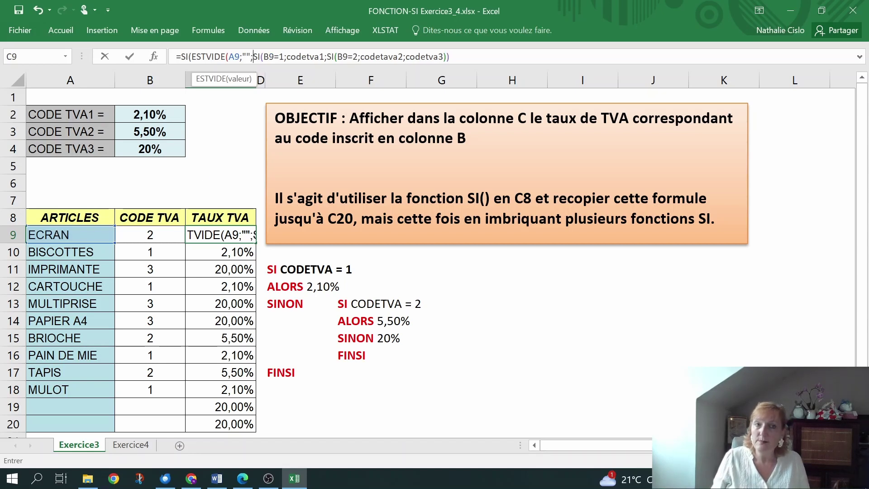
pyautogui.press('F2')
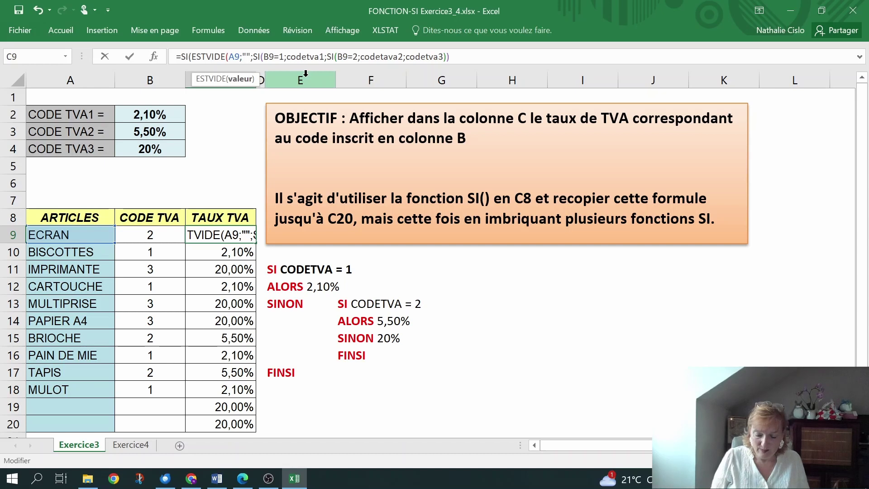
pyautogui.write(')')
pyautogui.press('End')
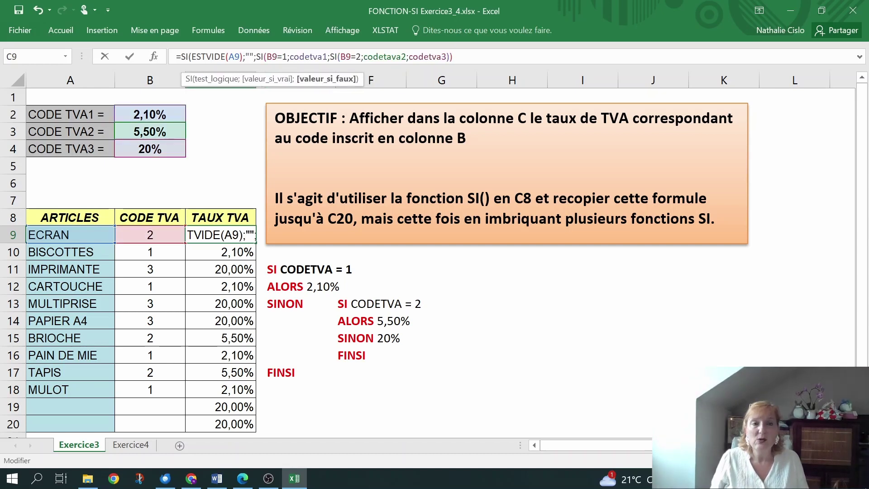
pyautogui.press('Return')
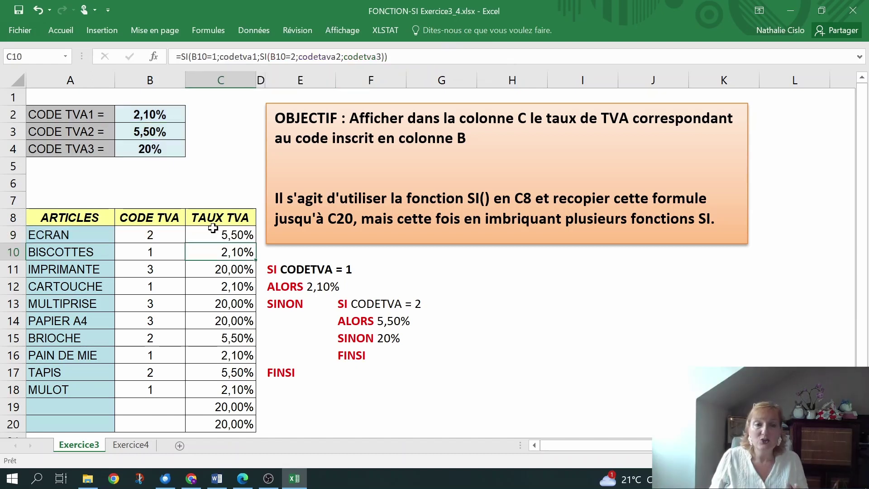
# Step: Copy the C9 formula with the ESTVIDE test down to C20 and check the result in empty row 19
pyautogui.click(230, 235)
pyautogui.moveTo(252, 240); pyautogui.dragTo(252, 425)
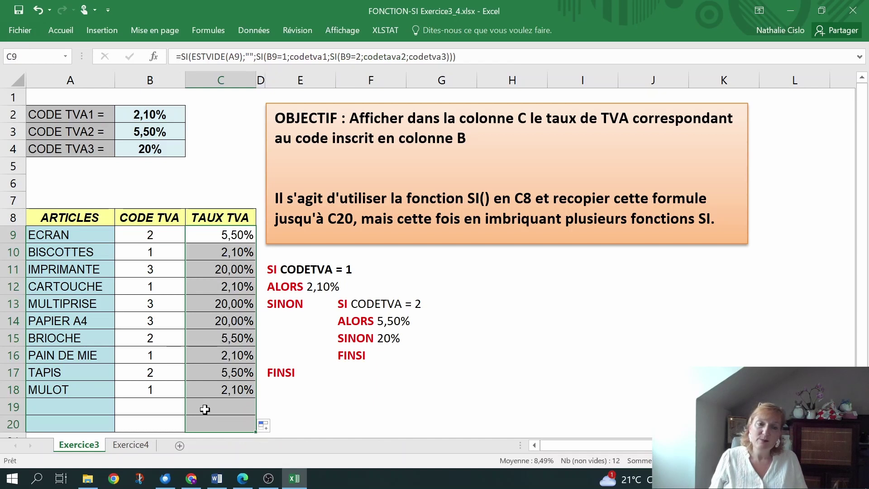
pyautogui.click(205, 409)
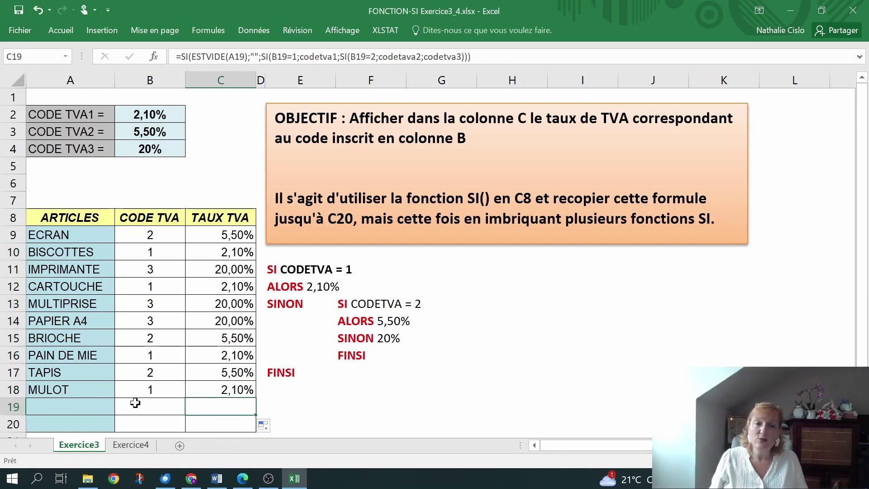
pyautogui.click(44, 409)
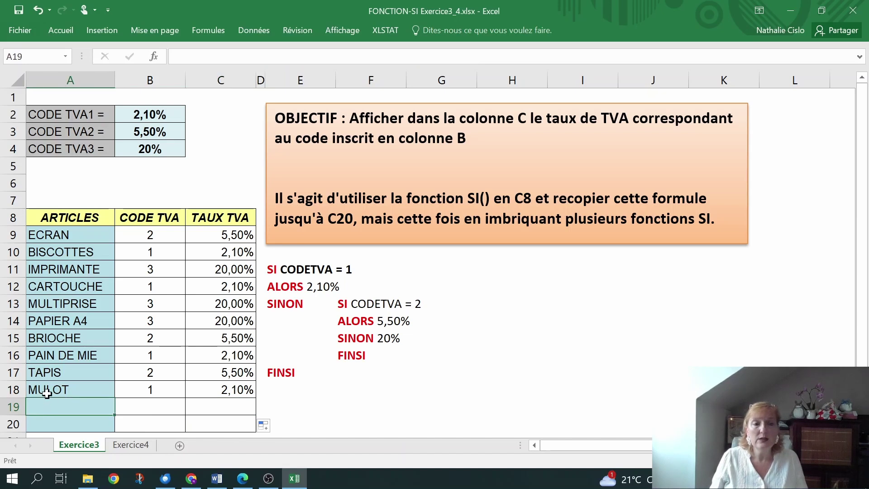
# Step: Add the article PILES with TVA code 3 in row 19 and GATEAU with TVA code 2 in row 20
pyautogui.write('PILES')
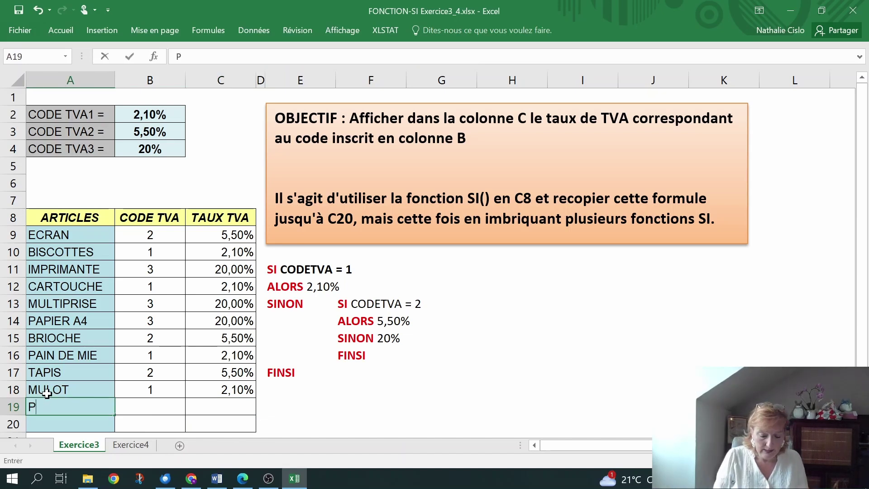
pyautogui.click(145, 404)
pyautogui.write('3')
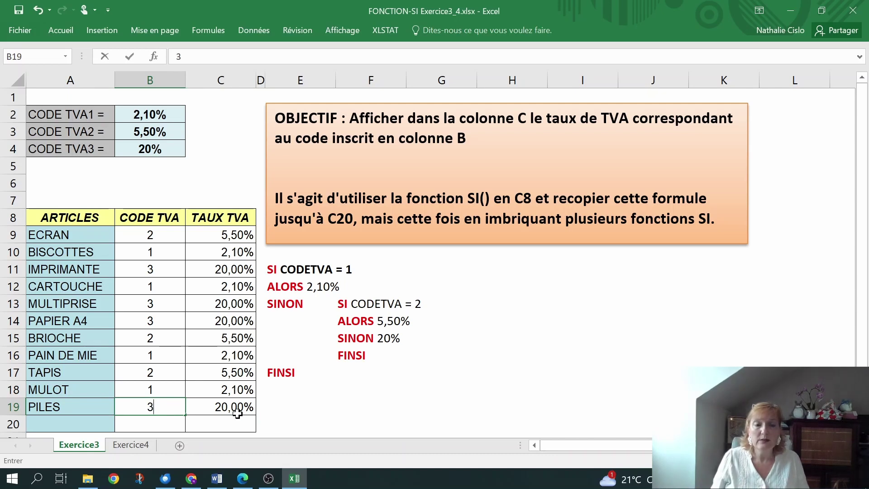
pyautogui.click(61, 425)
pyautogui.write('GATEAU')
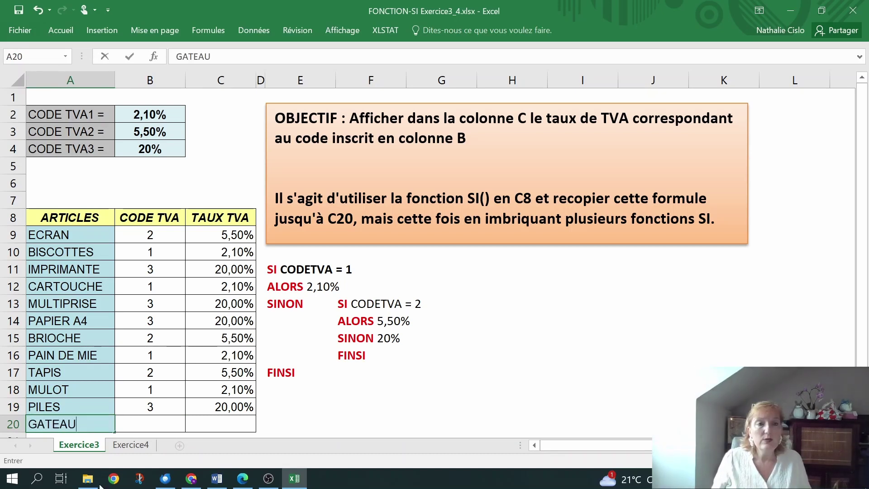
pyautogui.click(156, 425)
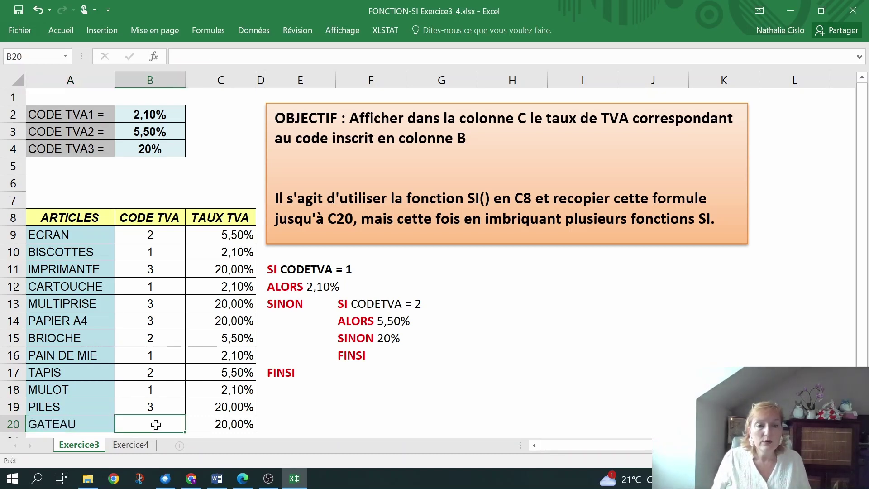
pyautogui.write('2')
pyautogui.press('Return')
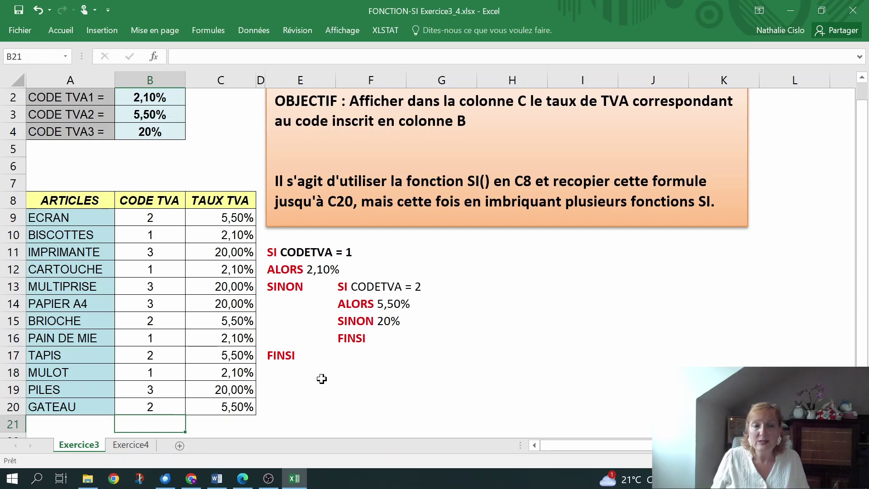
pyautogui.scroll(1, 483, 362)
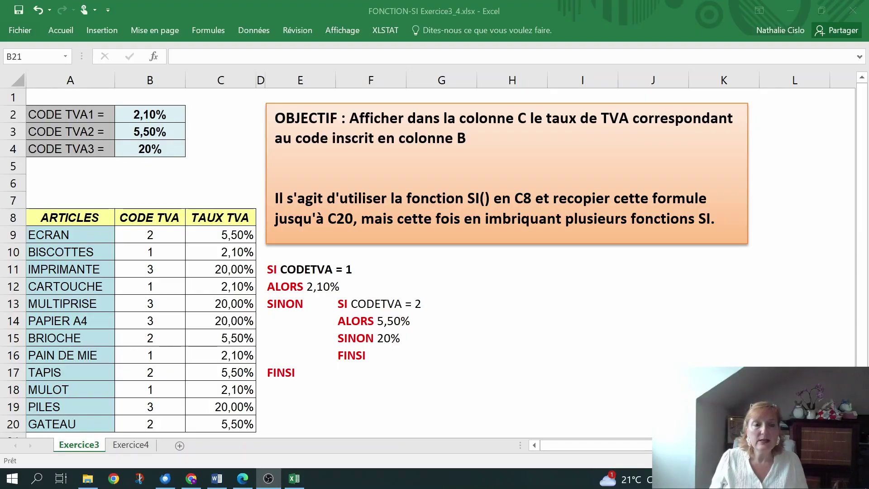
# Step: On the Exercice4 sheet, start a helper table in G12:H13 with the headings Enfants and Prime and a first row of 0 and 0
pyautogui.click(131, 446)
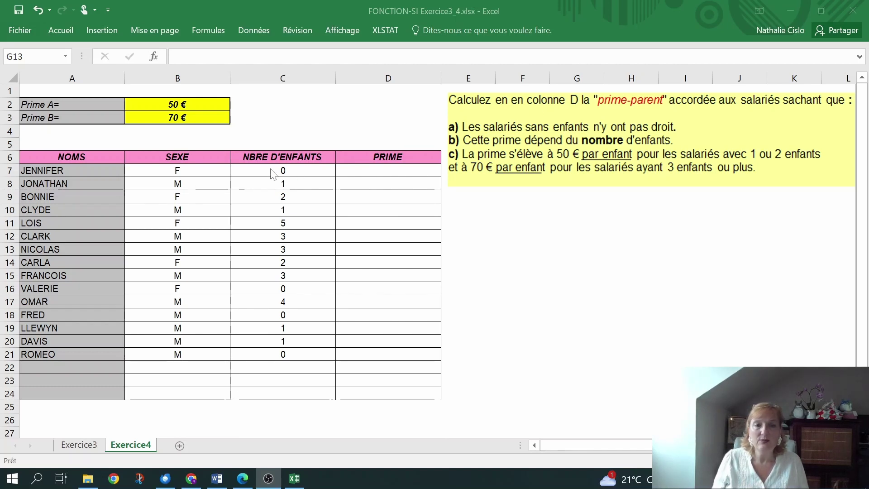
pyautogui.click(512, 214)
pyautogui.write('0')
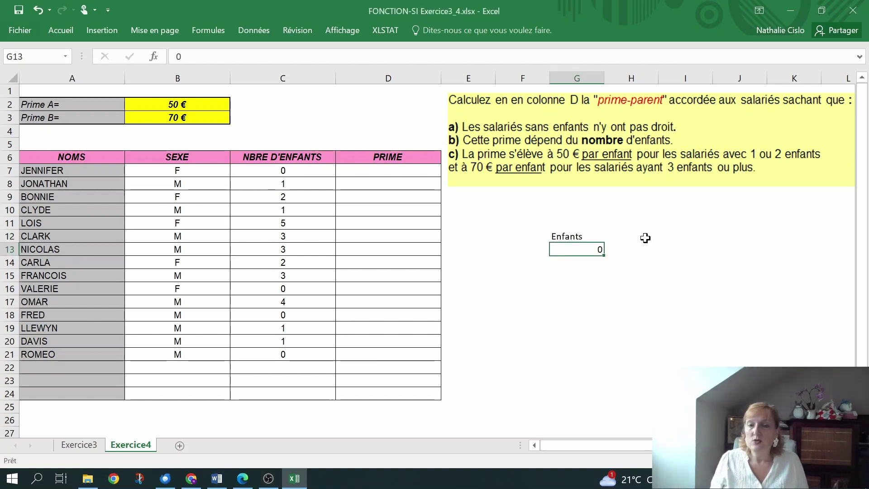
pyautogui.click(644, 236)
pyautogui.write('Prime')
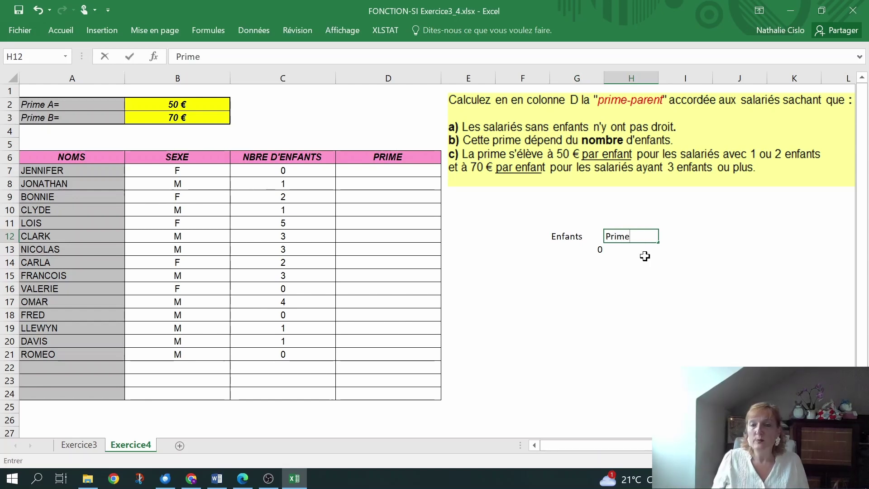
pyautogui.click(644, 254)
pyautogui.write('0')
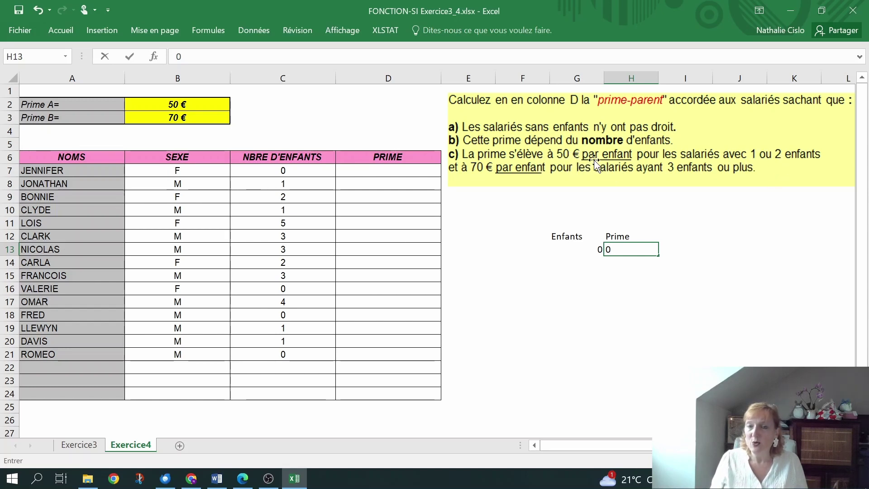
# Step: Add helper table rows for 1 child with a bonus of 50 and for 2 children with the formula =2*50
pyautogui.click(573, 262)
pyautogui.write('1')
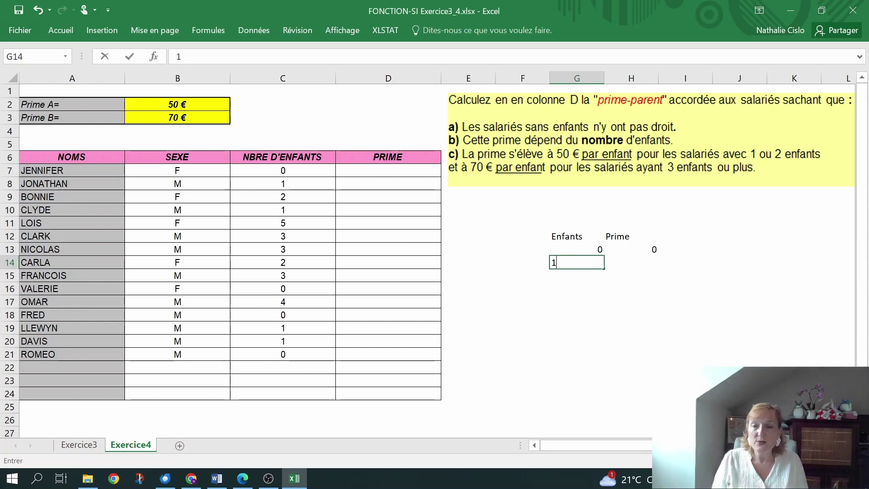
pyautogui.click(640, 262)
pyautogui.write('50')
pyautogui.press('Return')
pyautogui.click(593, 275)
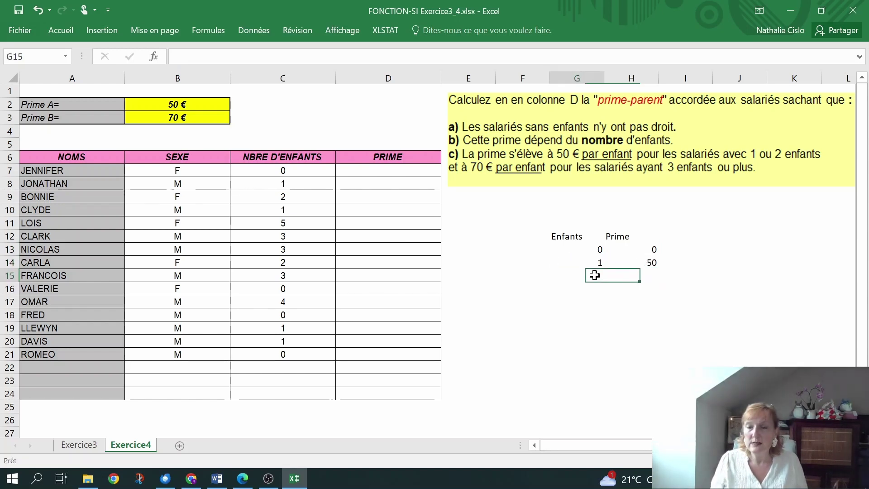
pyautogui.write('2')
pyautogui.click(648, 276)
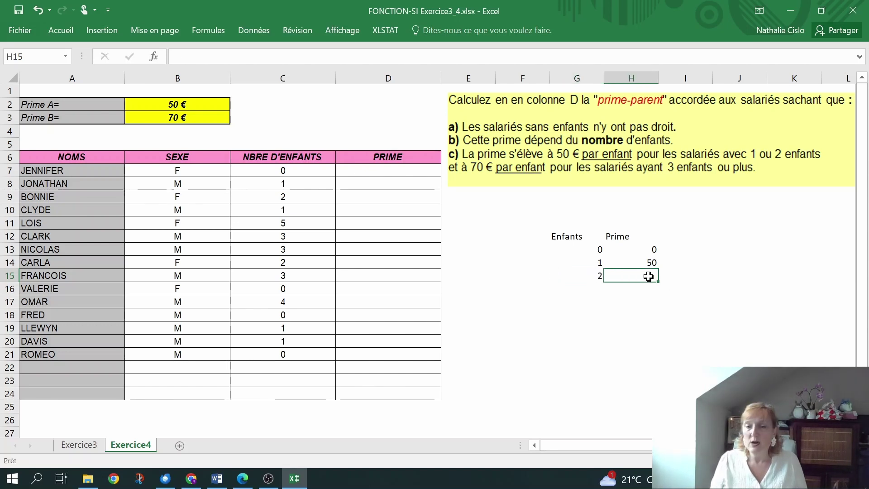
pyautogui.write('=2*50')
pyautogui.press('Return')
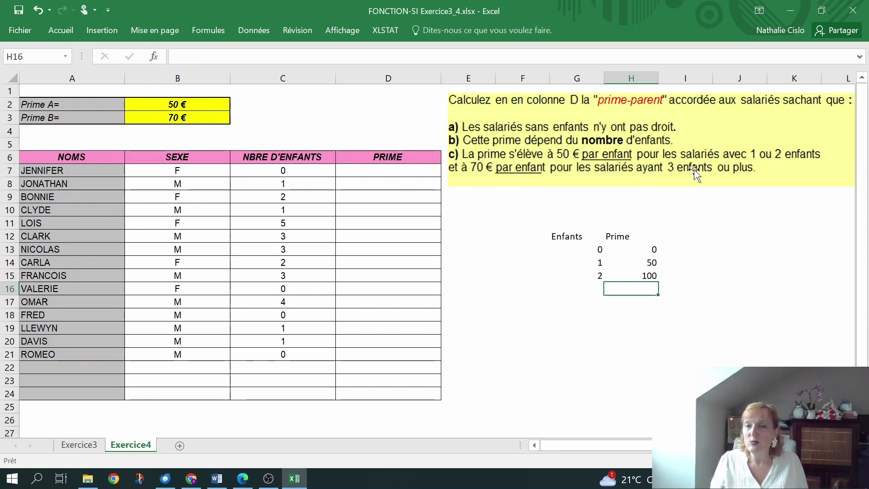
# Step: Add a helper table row in G16:H16 for 3 children with the bonus formula =3*70
pyautogui.click(597, 286)
pyautogui.write('3')
pyautogui.press('Tab')
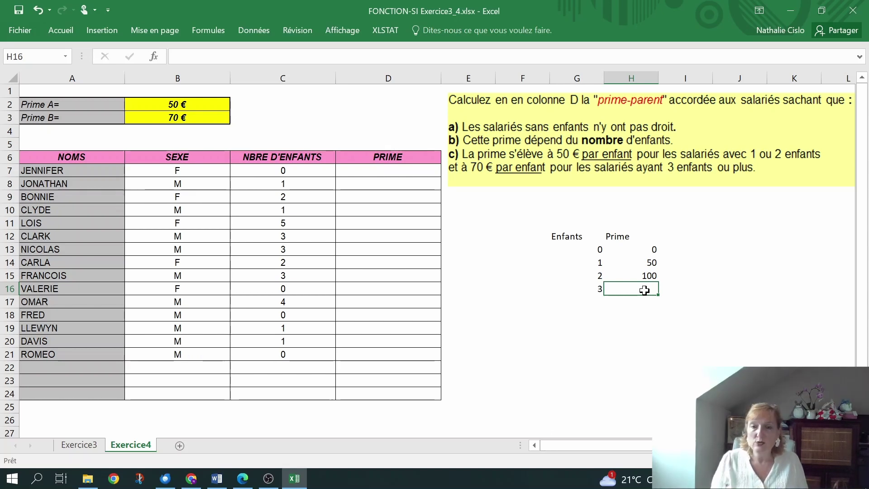
pyautogui.write('=')
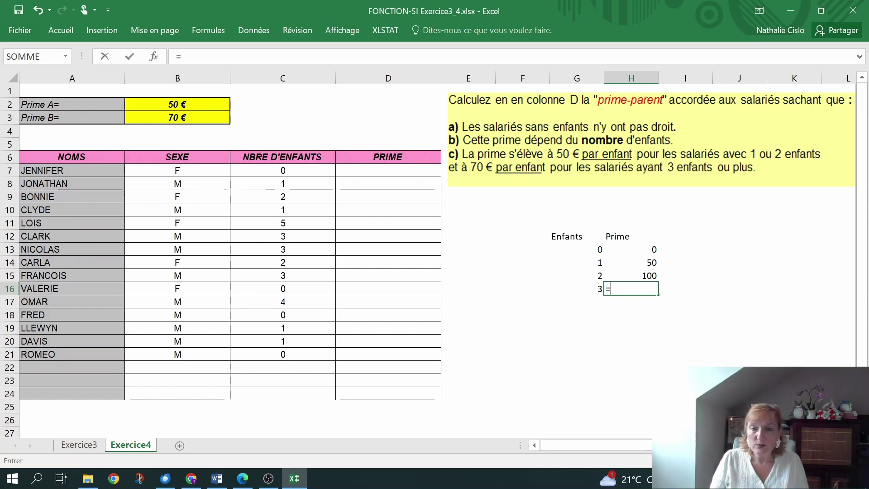
pyautogui.write('3*')
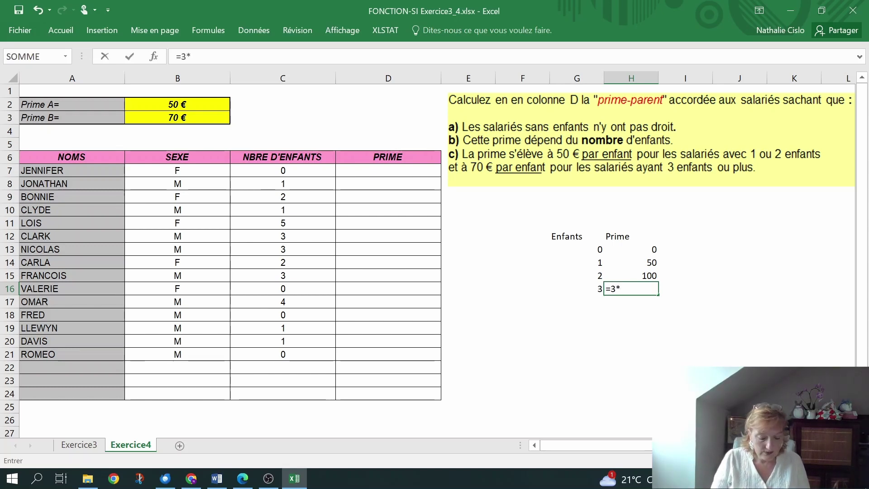
pyautogui.write('70')
pyautogui.press('Return')
# Step: Add a helper table row in G17:H17 for 4 children with the bonus formula =4*70
pyautogui.click(596, 303)
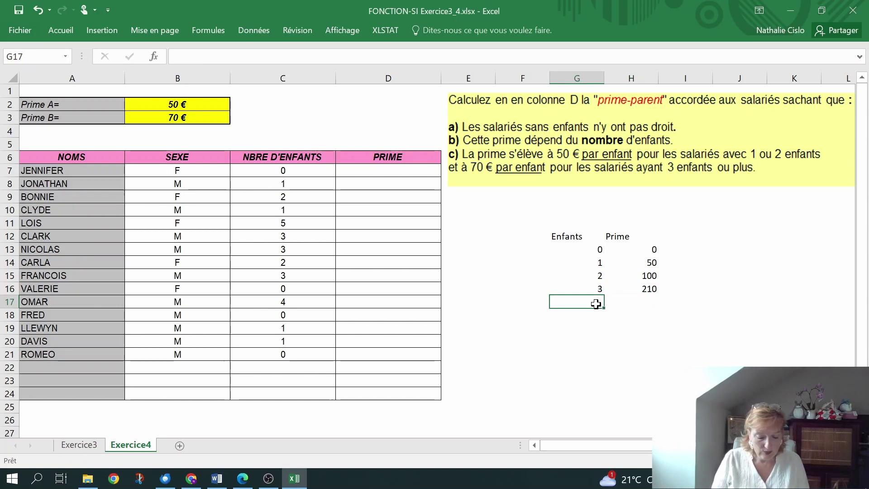
pyautogui.write('4')
pyautogui.click(640, 306)
pyautogui.write('=')
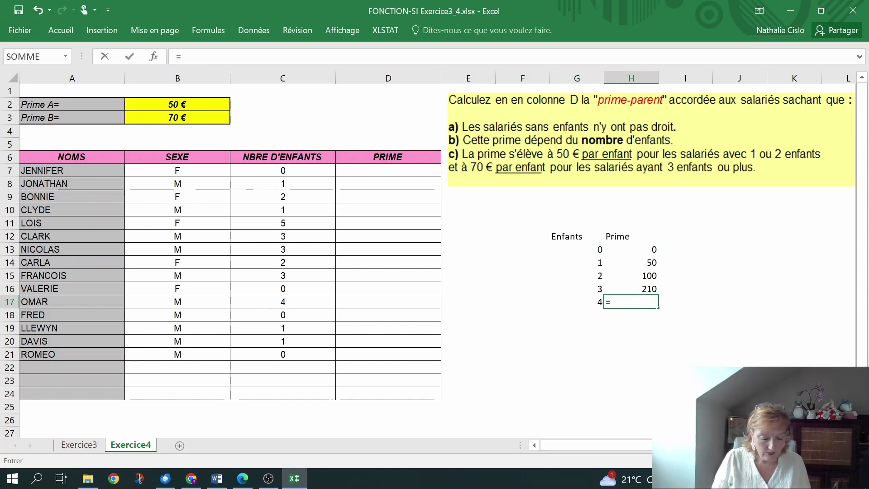
pyautogui.write('4*70')
pyautogui.press('Return')
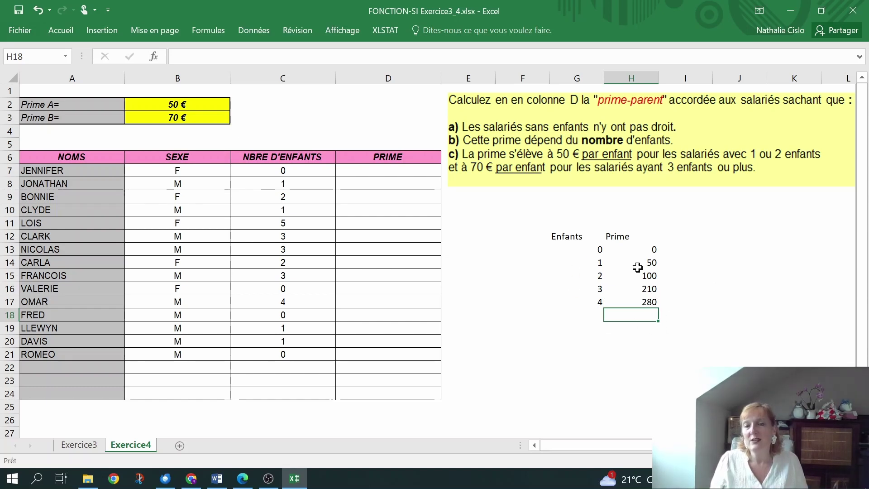
pyautogui.click(651, 340)
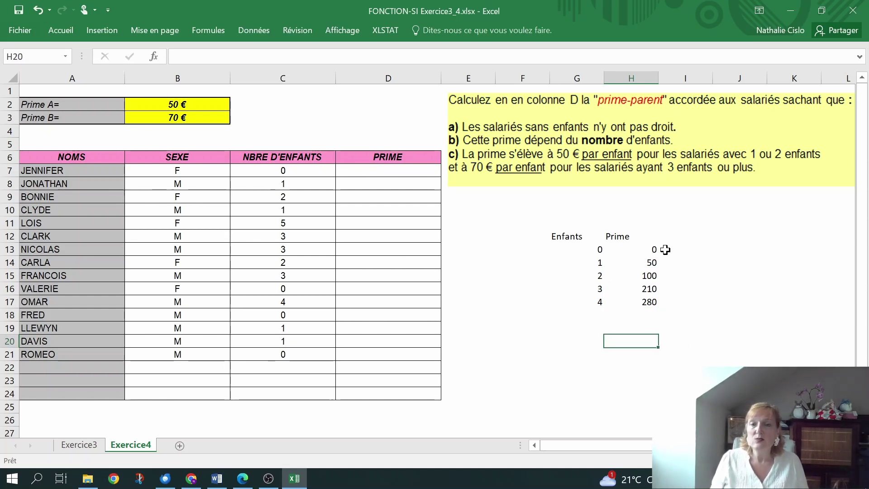
# Step: Colour the text of the 0-child row G13:H13 blue
pyautogui.moveTo(593, 250); pyautogui.dragTo(646, 250)
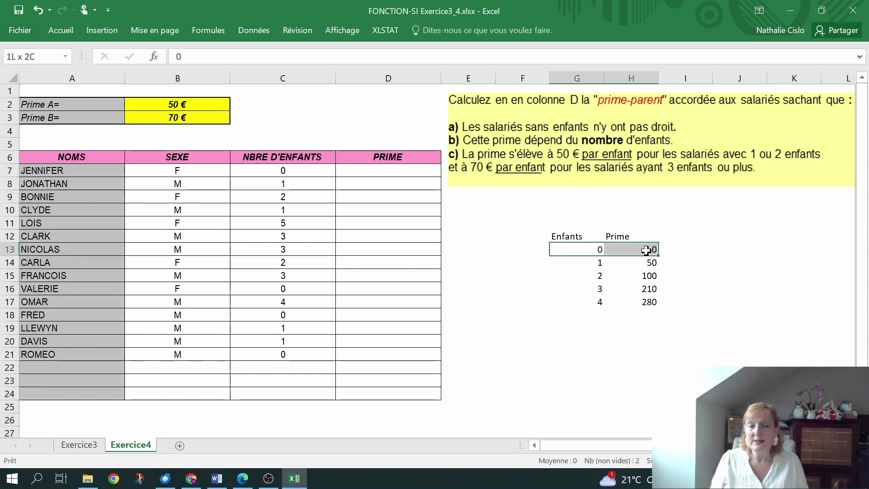
pyautogui.click(60, 30)
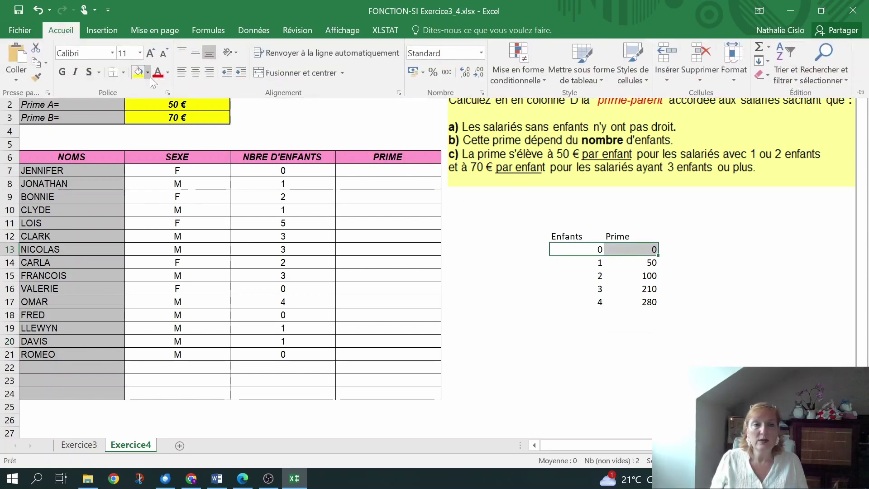
pyautogui.click(166, 72)
pyautogui.click(201, 120)
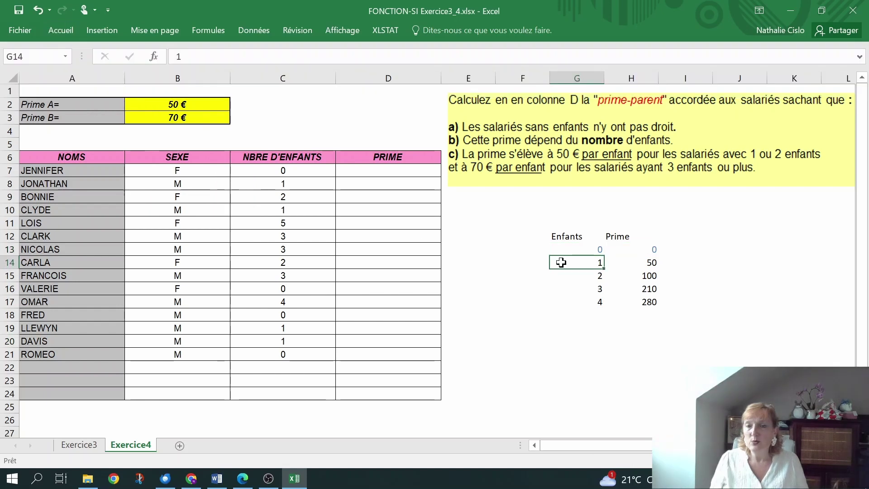
# Step: Colour the text of the rows for 1 and 2 children, G14:H15, light orange
pyautogui.moveTo(561, 261); pyautogui.dragTo(650, 274)
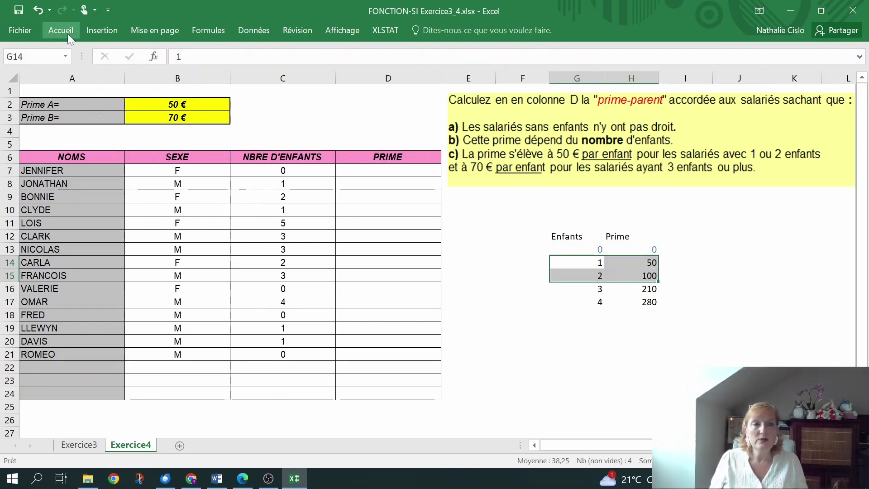
pyautogui.click(63, 31)
pyautogui.click(168, 73)
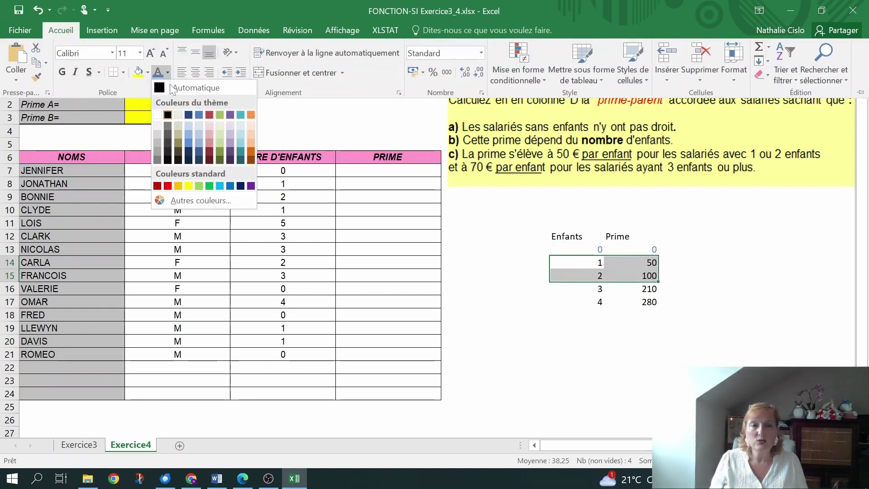
pyautogui.click(250, 143)
# Step: Colour the text of G16:H20, covering the rows for 3 or more children, dark red
pyautogui.moveTo(555, 289); pyautogui.dragTo(652, 342)
pyautogui.click(61, 30)
pyautogui.click(168, 73)
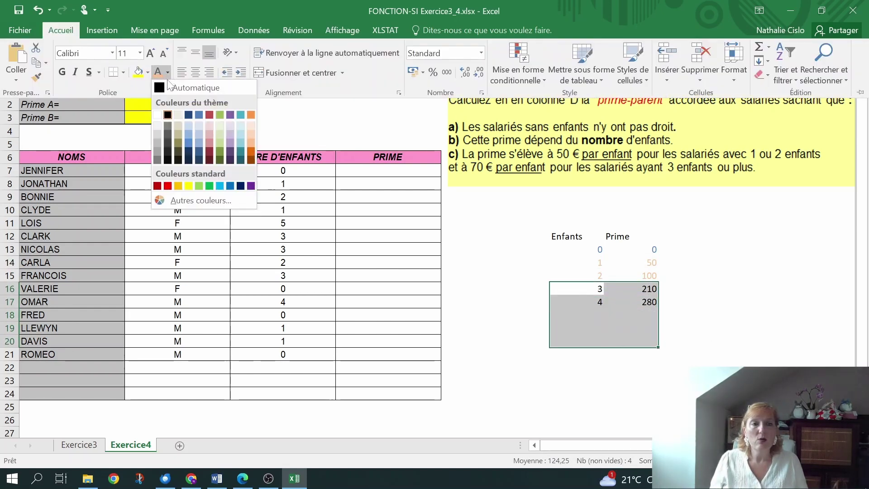
pyautogui.click(173, 187)
pyautogui.click(702, 332)
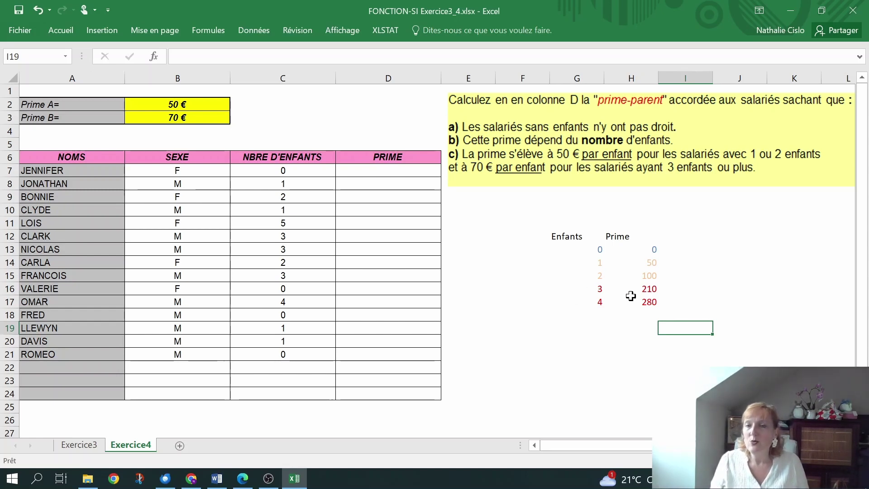
# Step: Write the first pseudo-code lines below the helper table: "SI NB > 2" in F19 and "ALORS NB*70" in F20
pyautogui.click(497, 329)
pyautogui.write('SI NB')
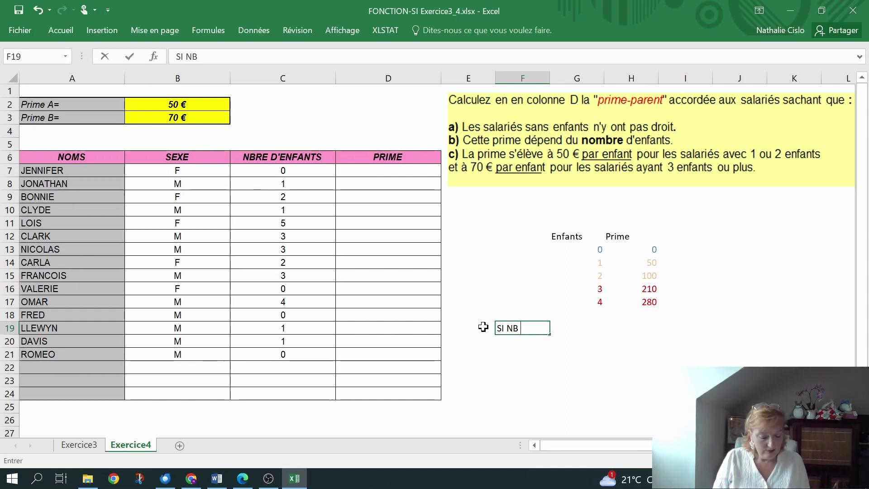
pyautogui.write(' >')
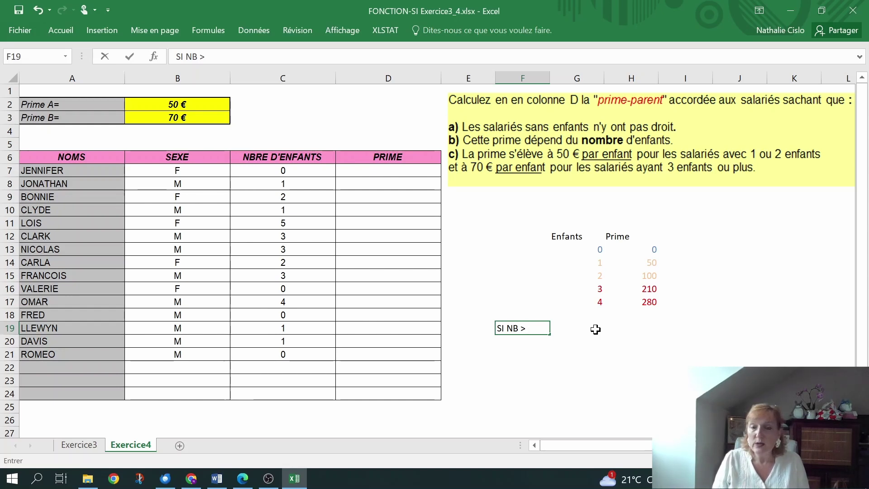
pyautogui.write('2')
pyautogui.press('Return')
pyautogui.write('ALORS NB*70')
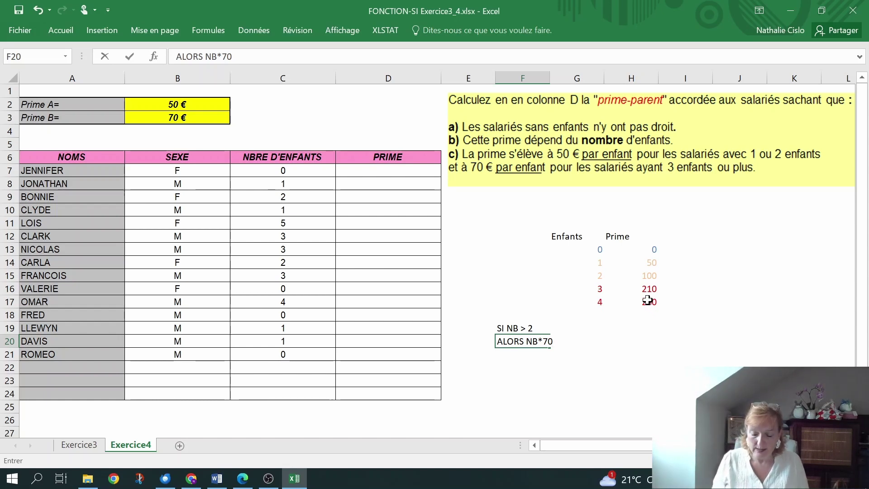
pyautogui.press('Return')
# Step: Write the nested condition "SINON SI NB > 0" as pseudo-code in F21
pyautogui.write('SINON')
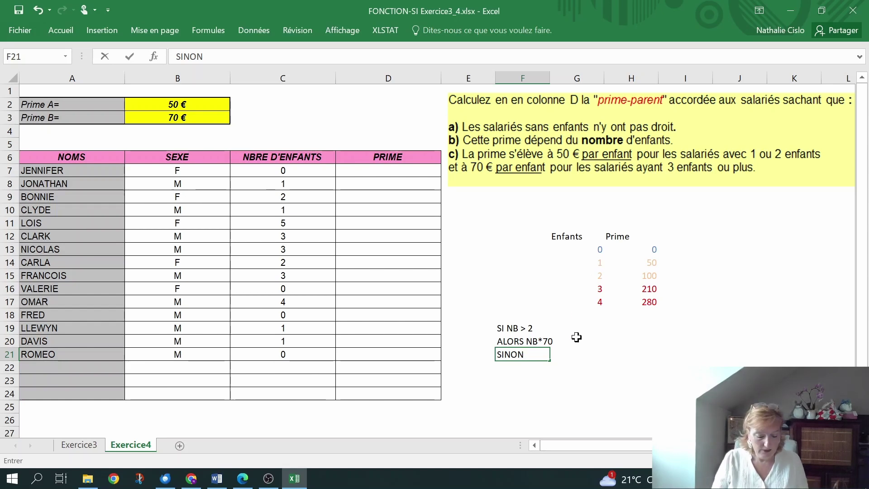
pyautogui.write(' SI NB')
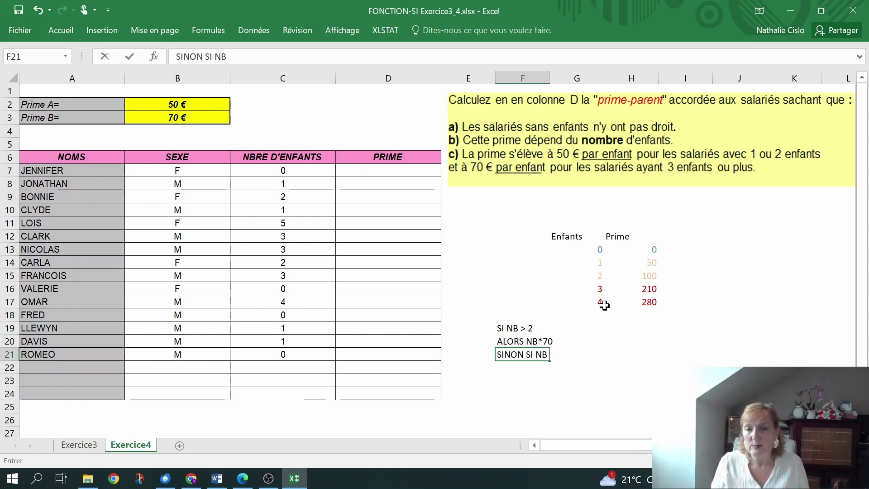
pyautogui.write('>')
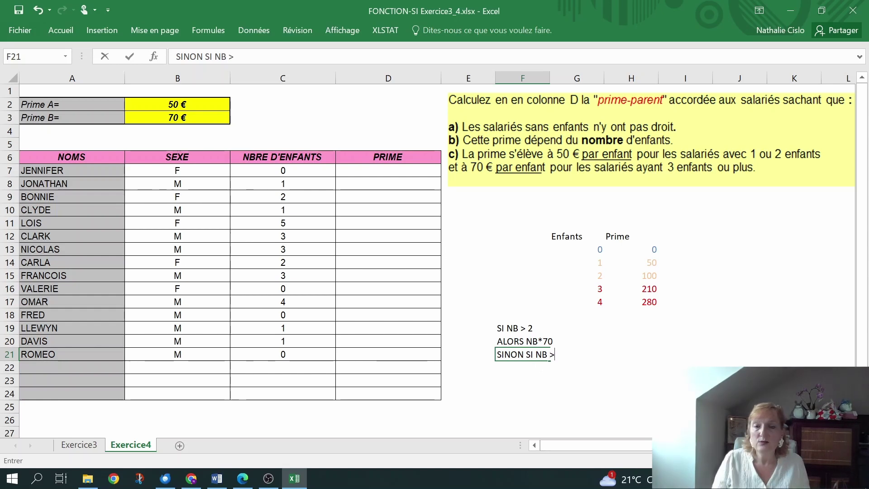
pyautogui.write(' 0')
pyautogui.press('Return')
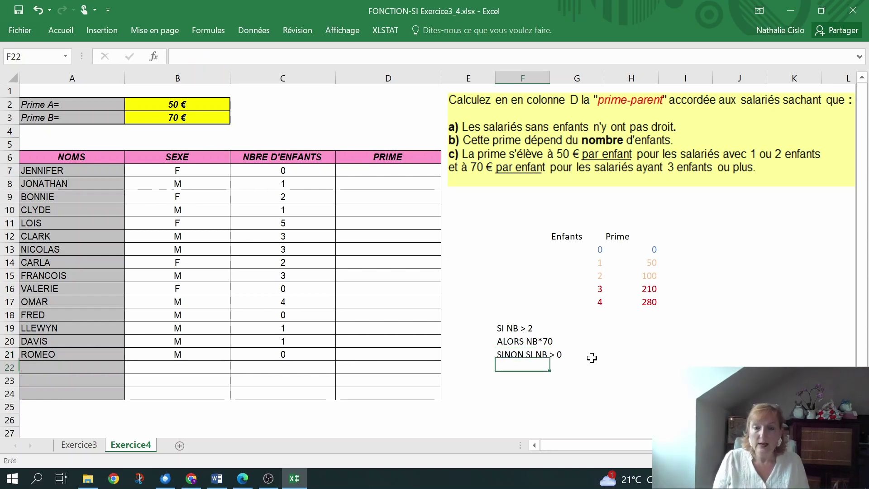
# Step: Write the pseudo-code line "ALORS NB*50" in G22, indented under the nested condition
pyautogui.press('Right')
pyautogui.write('ALOR')
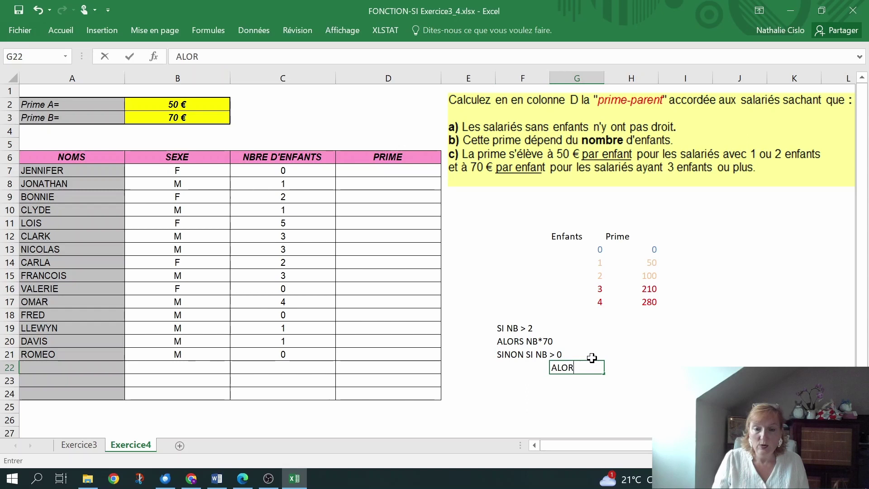
pyautogui.write('S NB*')
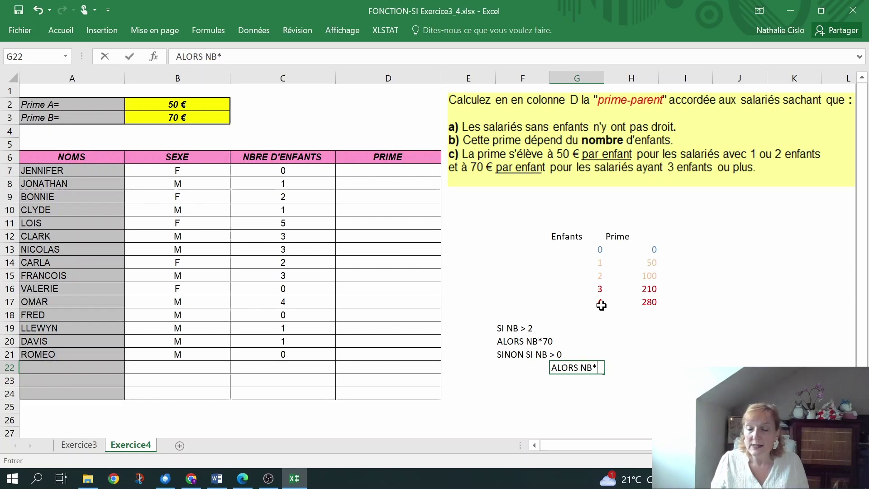
pyautogui.write('50')
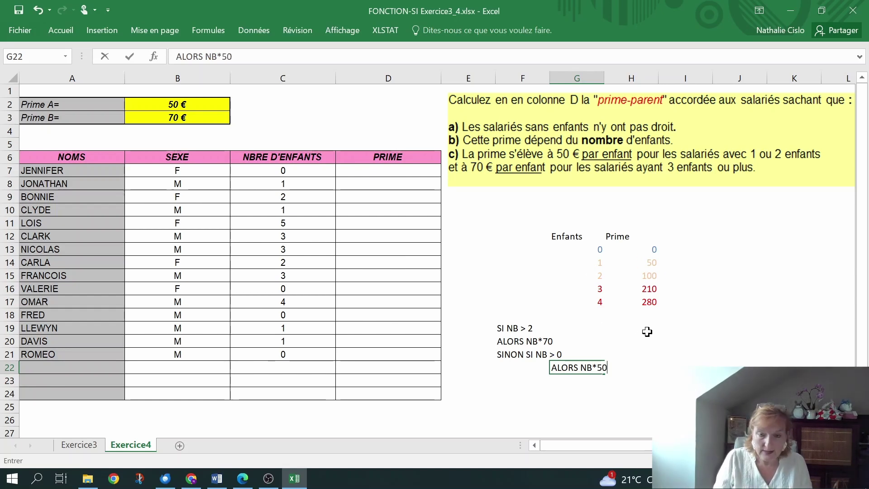
pyautogui.press('Return')
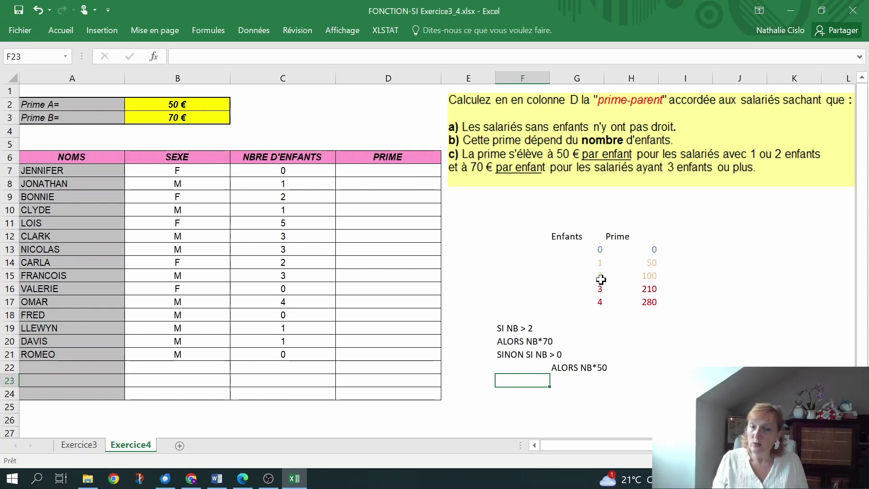
# Step: Write the nested alternative "SINON 0" as pseudo-code in G23
pyautogui.click(565, 381)
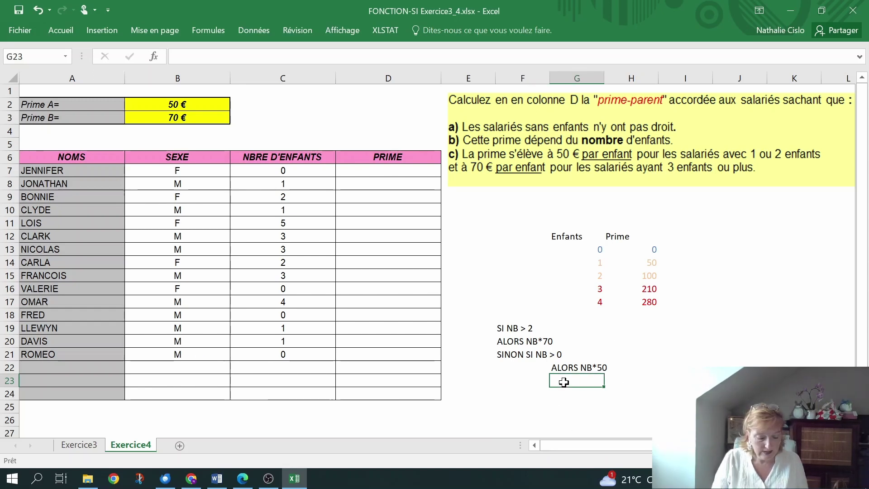
pyautogui.write('SINON ')
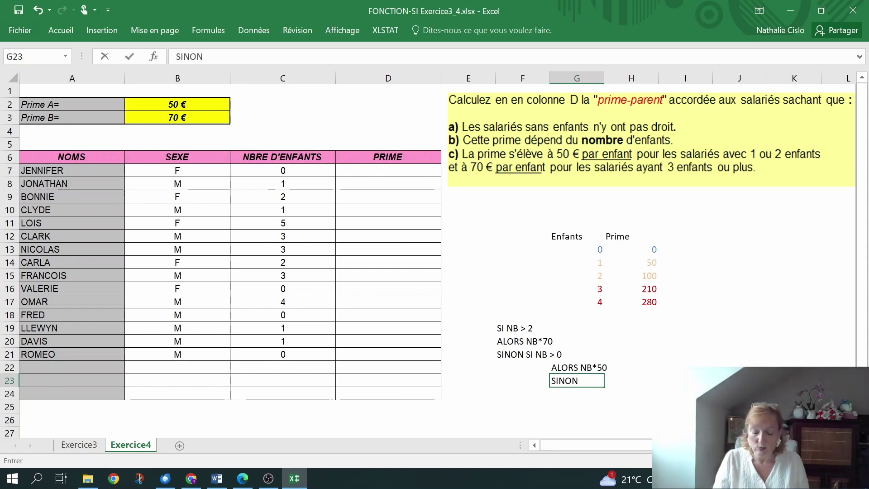
pyautogui.write('0')
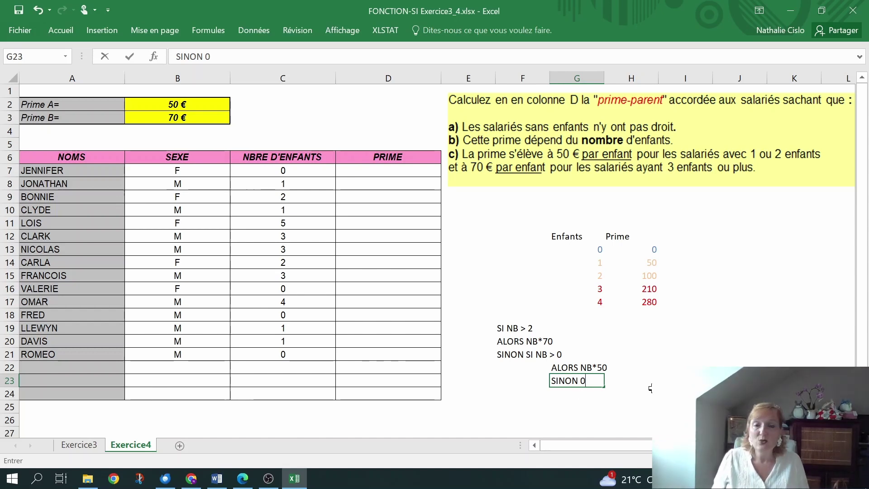
pyautogui.press('Return')
# Step: Close both pseudo-code conditions with "FINSI" in G24 and "FINSI" in F25
pyautogui.write('FINSI')
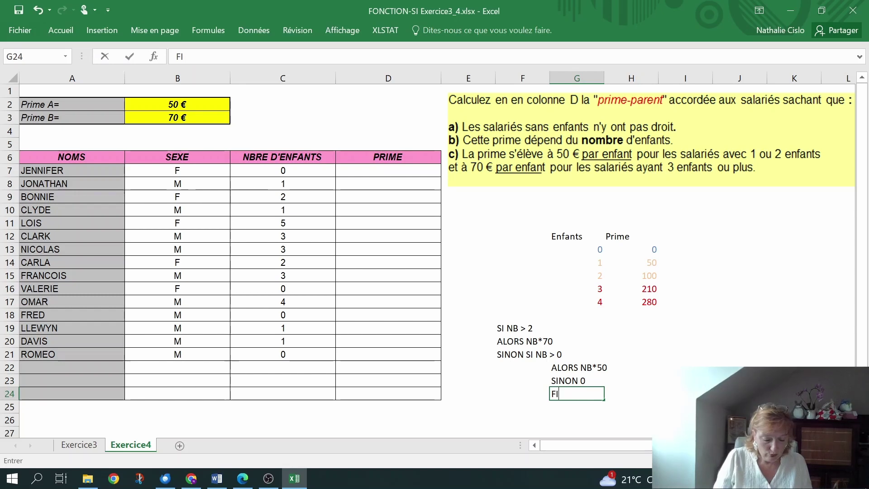
pyautogui.click(497, 410)
pyautogui.write('FINSI')
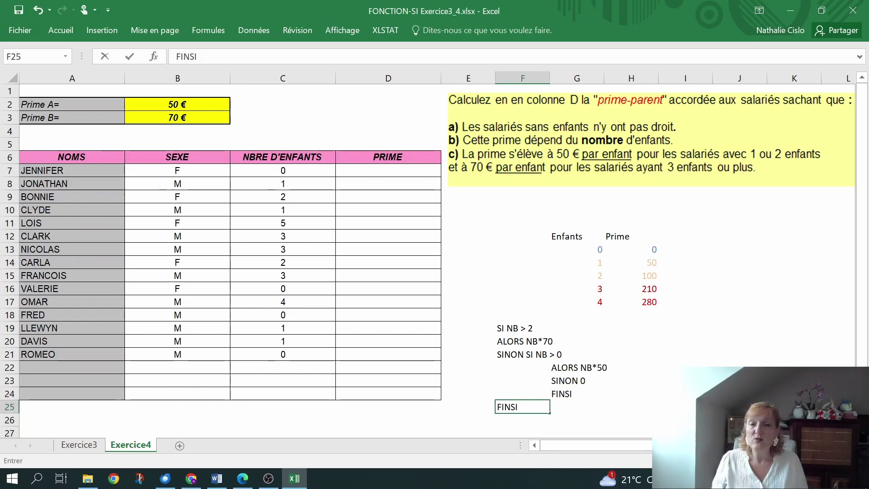
pyautogui.click(619, 411)
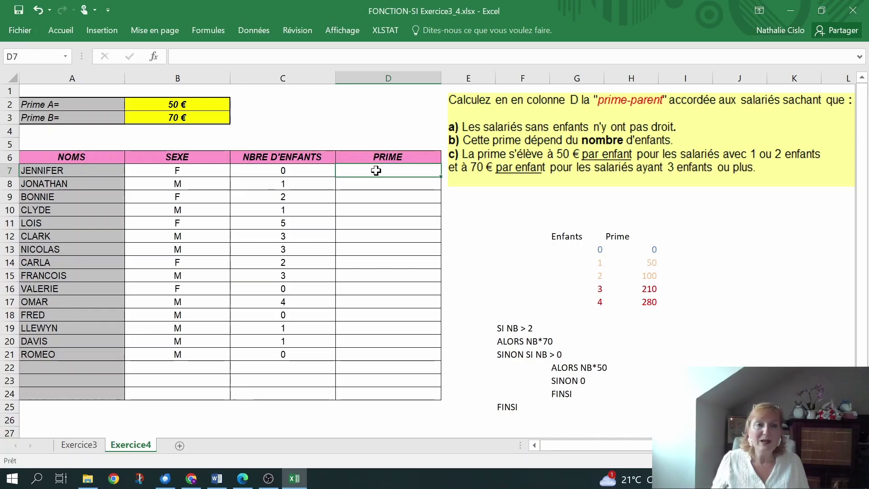
# Step: Begin the bonus formula in D7 with the outer condition and its true value: =SI(C7> 2;C7*70;
pyautogui.write('=')
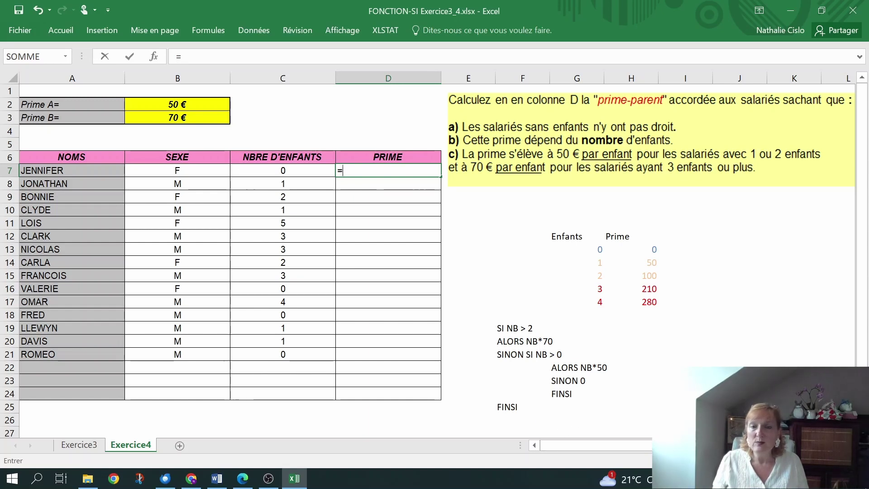
pyautogui.write('SI(')
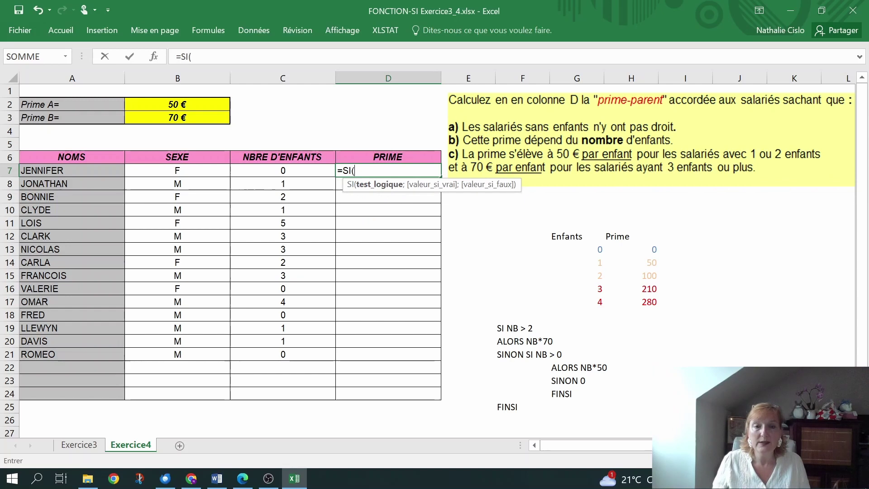
pyautogui.click(285, 168)
pyautogui.write('>')
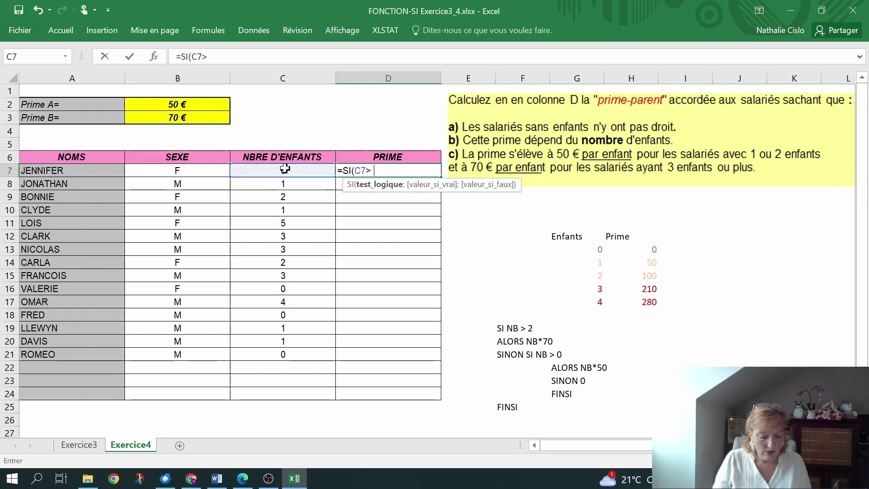
pyautogui.write(' 2')
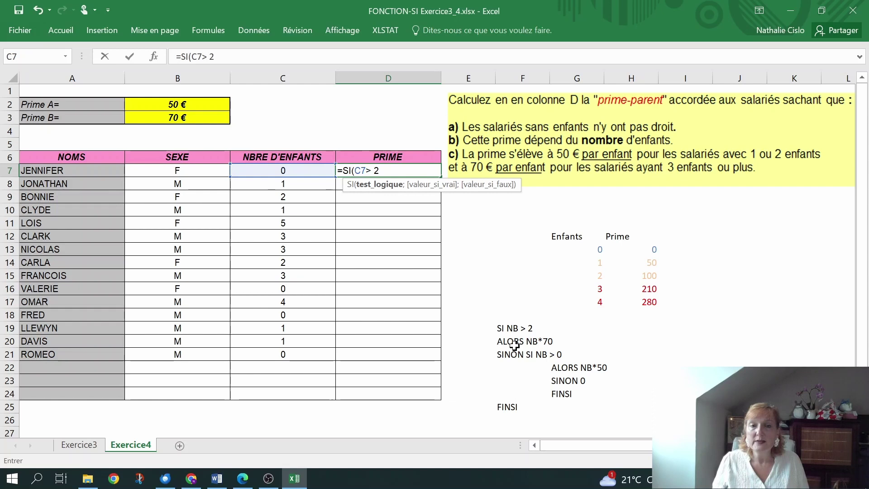
pyautogui.write(';')
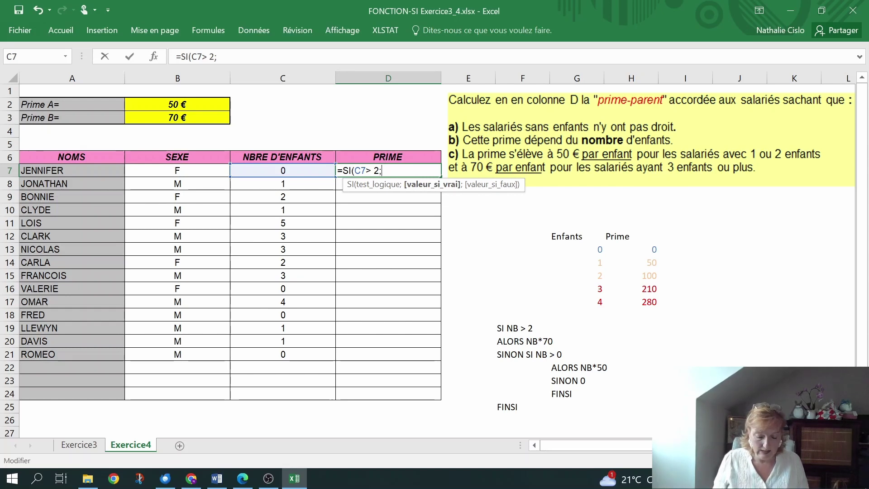
pyautogui.click(283, 171)
pyautogui.write('*70')
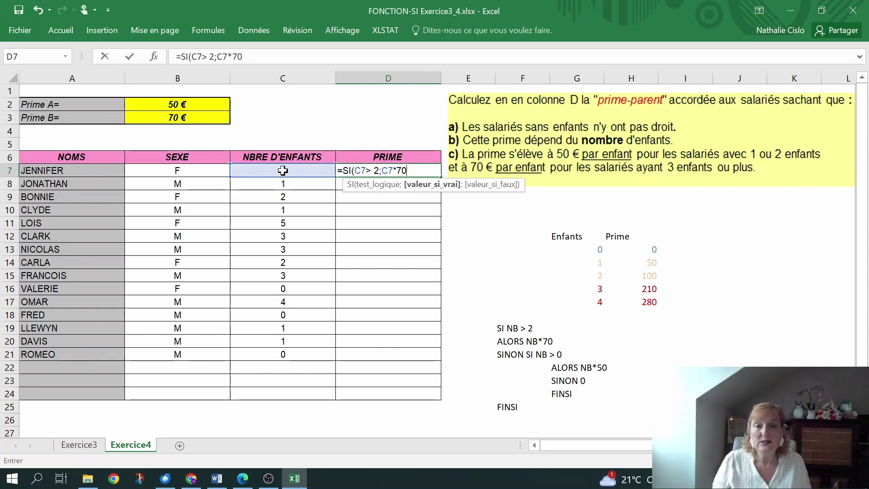
pyautogui.write(';')
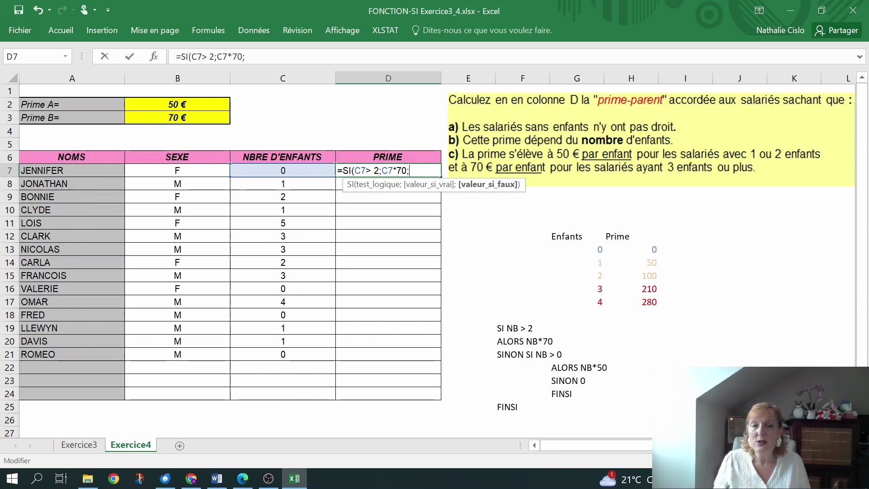
# Step: Add a nested SI with the test C7>0 as the false argument of the D7 formula
pyautogui.write('SI')
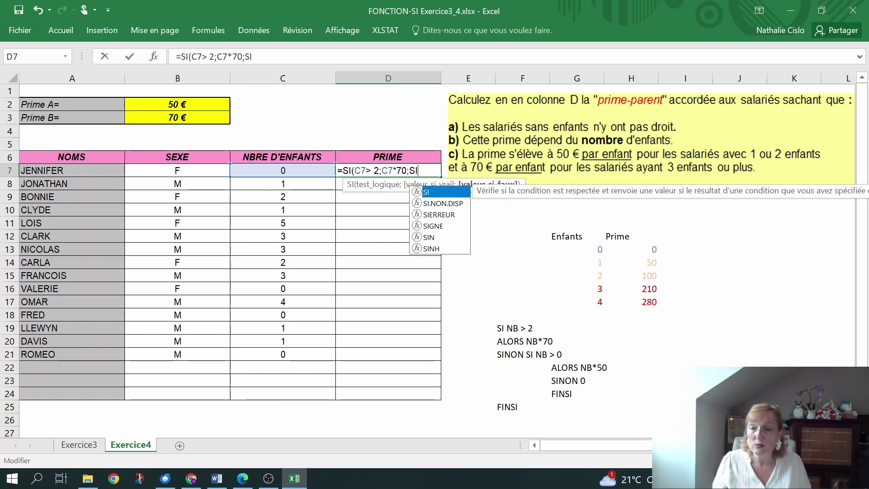
pyautogui.press('Escape')
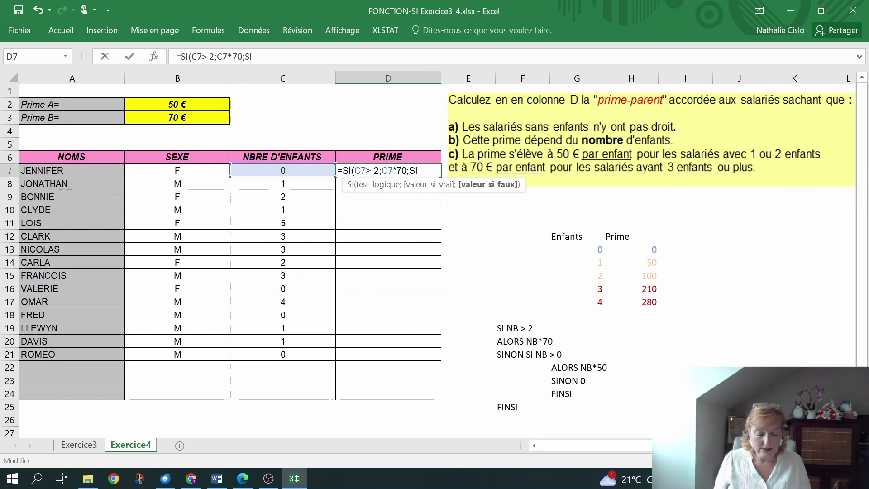
pyautogui.write('(')
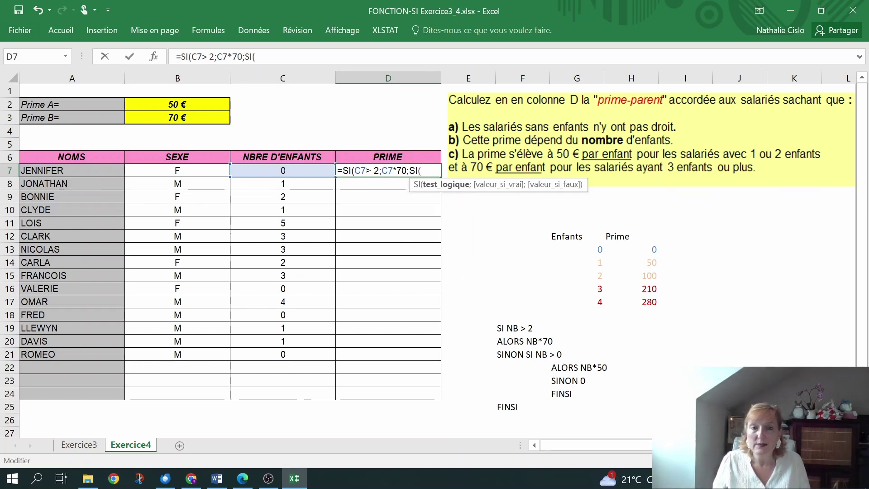
pyautogui.click(285, 171)
pyautogui.write('>0')
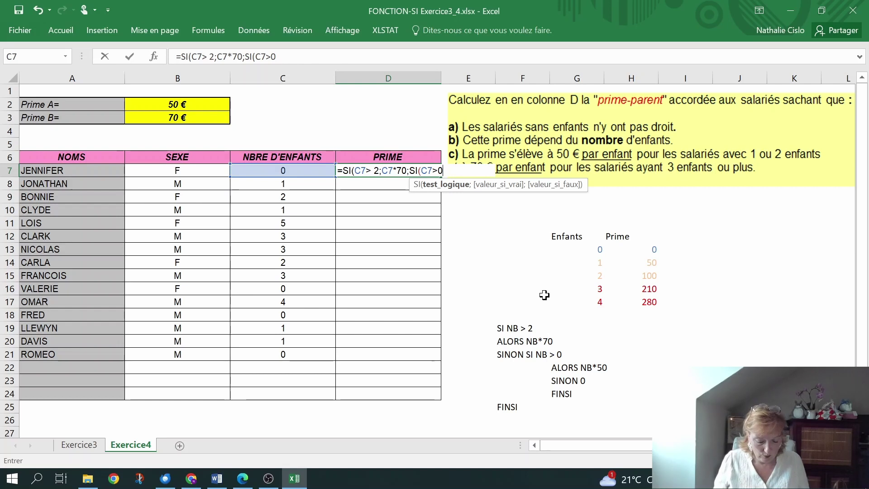
pyautogui.write(';')
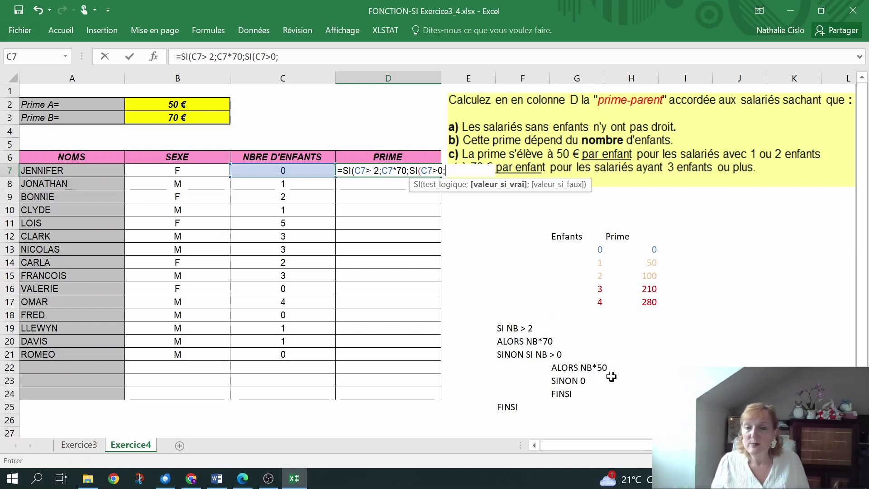
# Step: Complete the nested SI in D7 with C7*50 if true and 0 if false, closing both functions
pyautogui.click(285, 171)
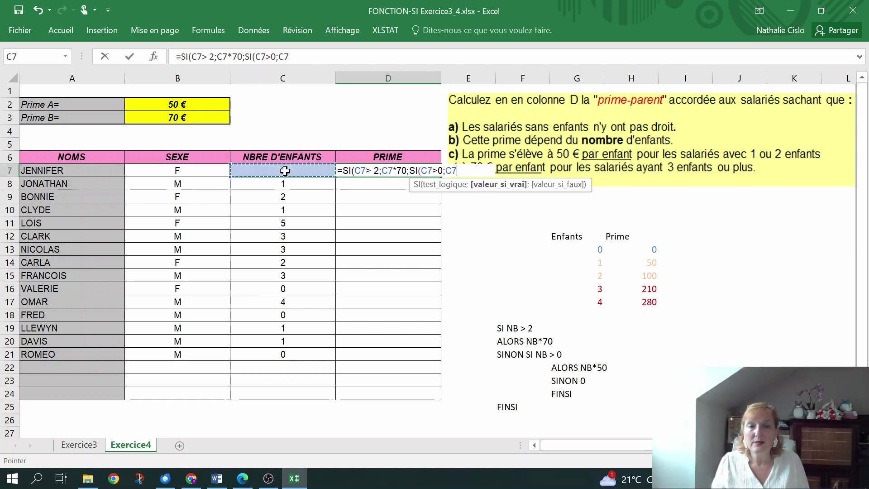
pyautogui.write('*')
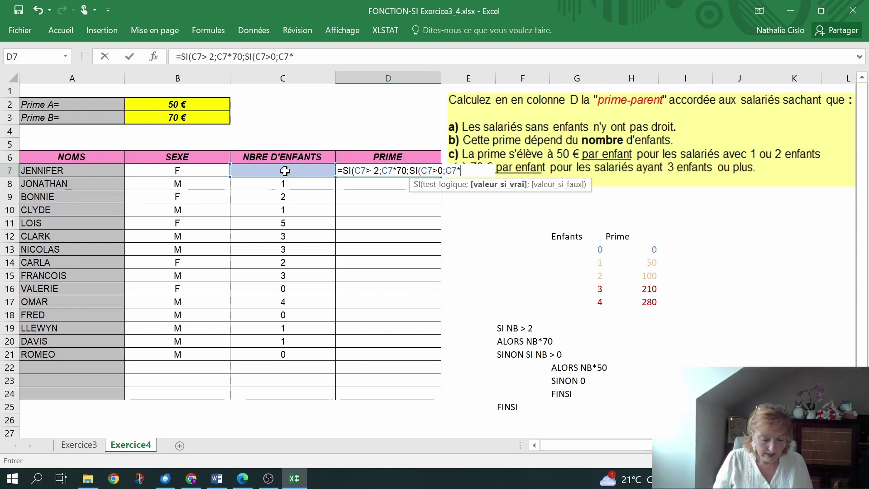
pyautogui.write('50')
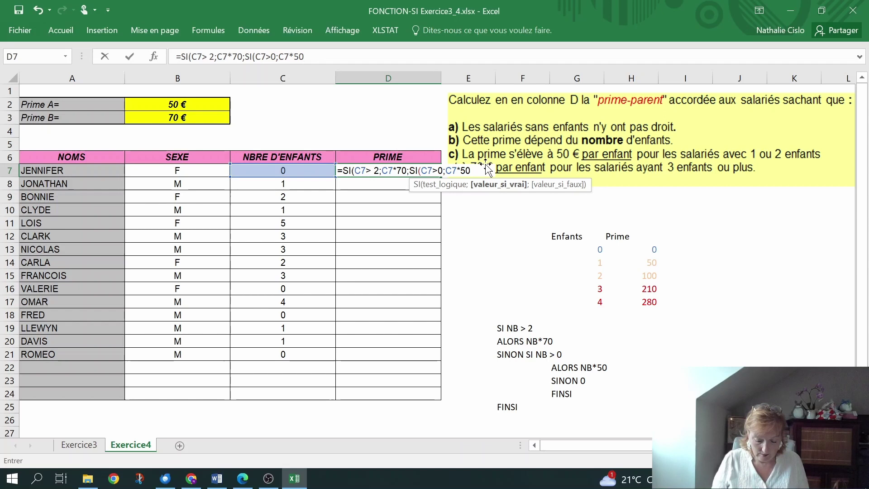
pyautogui.write(';')
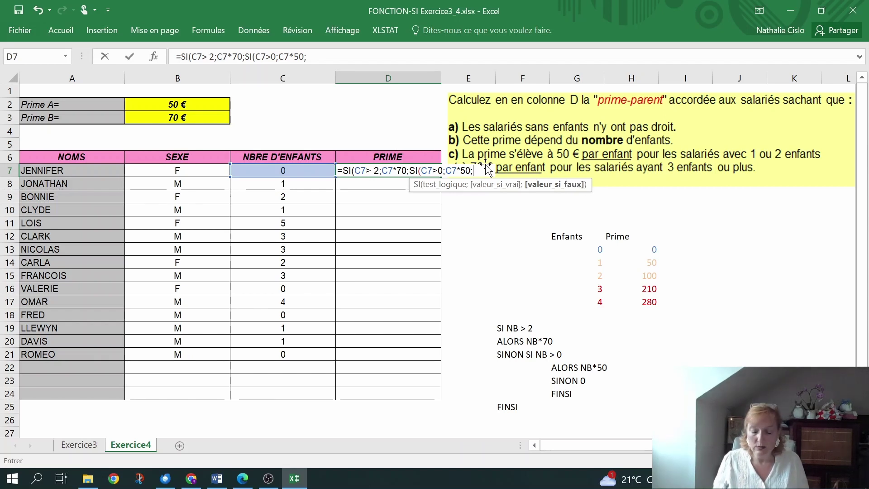
pyautogui.write('0')
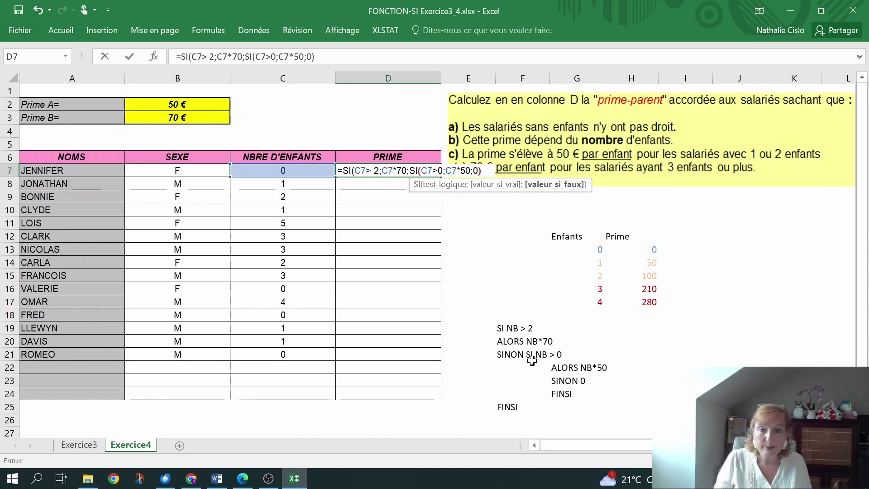
pyautogui.write(')')
pyautogui.press('Return')
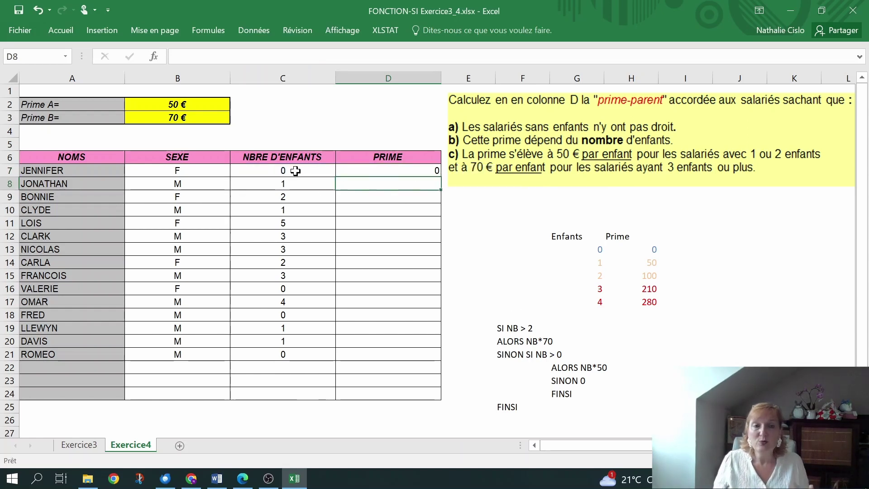
# Step: Copy the bonus formula from D7 down through D21 and review the formula in D7
pyautogui.click(424, 171)
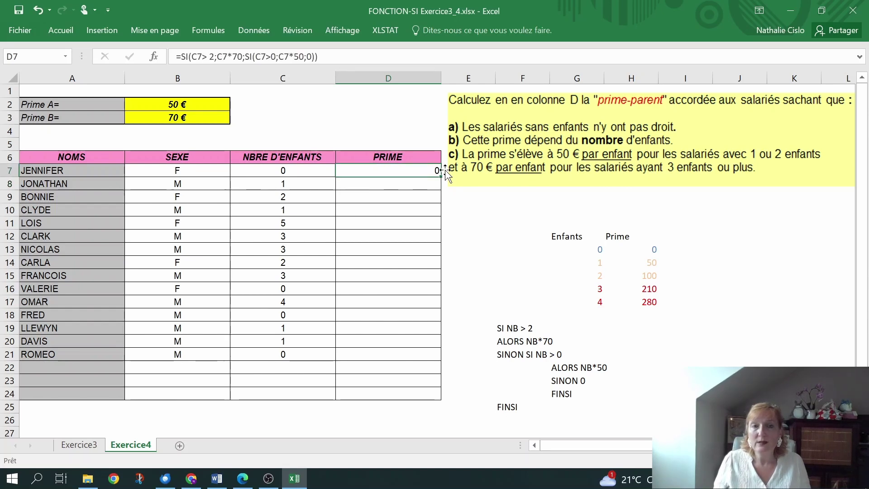
pyautogui.moveTo(440, 176); pyautogui.dragTo(441, 361)
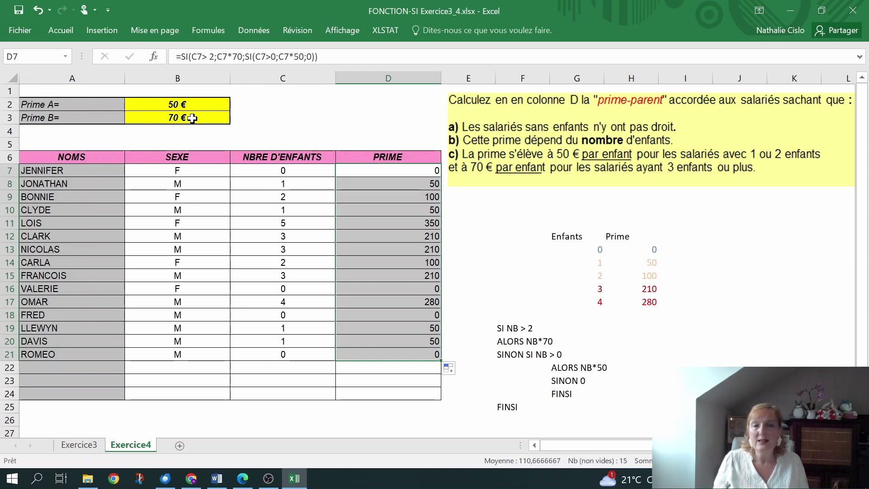
pyautogui.click(409, 172)
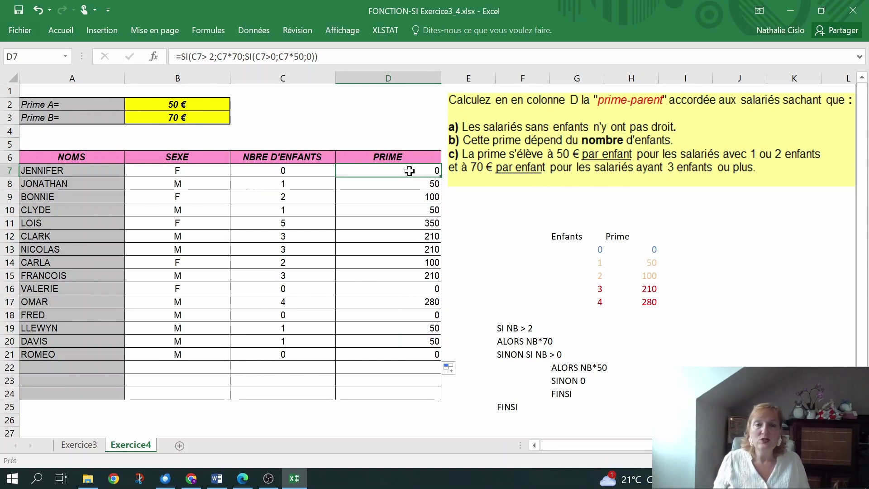
pyautogui.doubleClick(409, 171)
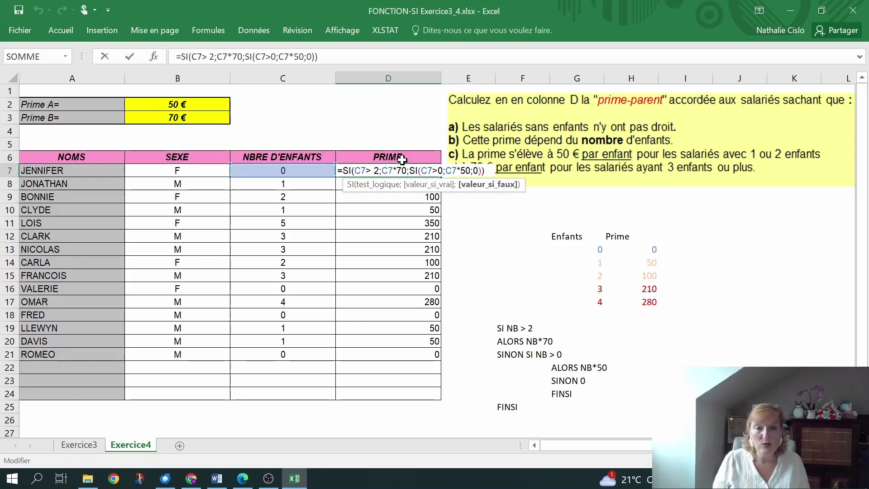
pyautogui.press('Return')
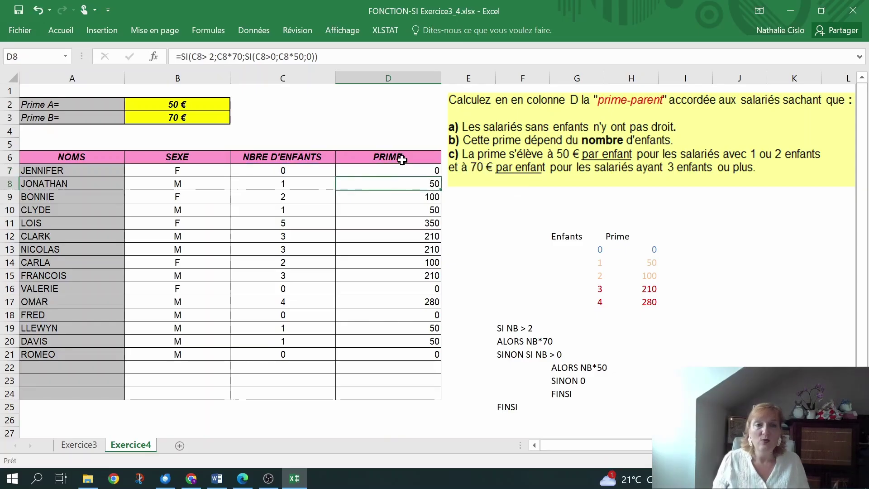
# Step: Name cell B2, the 50 € bonus amount, PrimeA
pyautogui.click(194, 105)
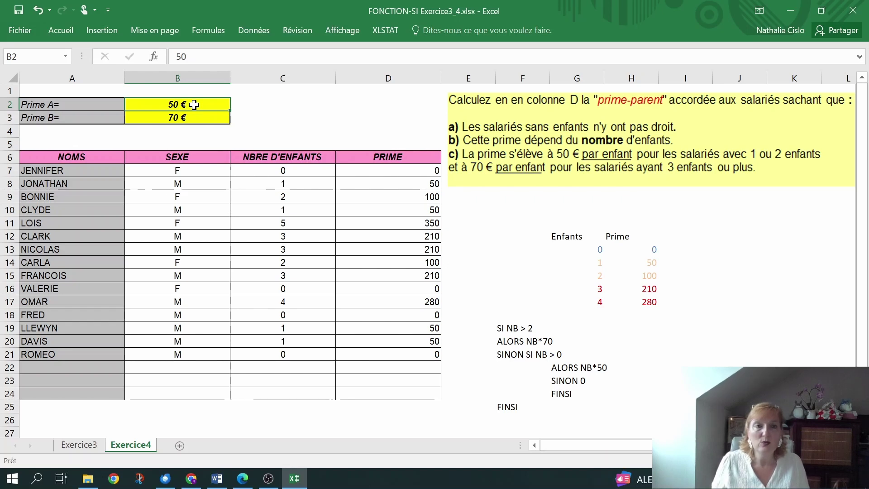
pyautogui.click(27, 57)
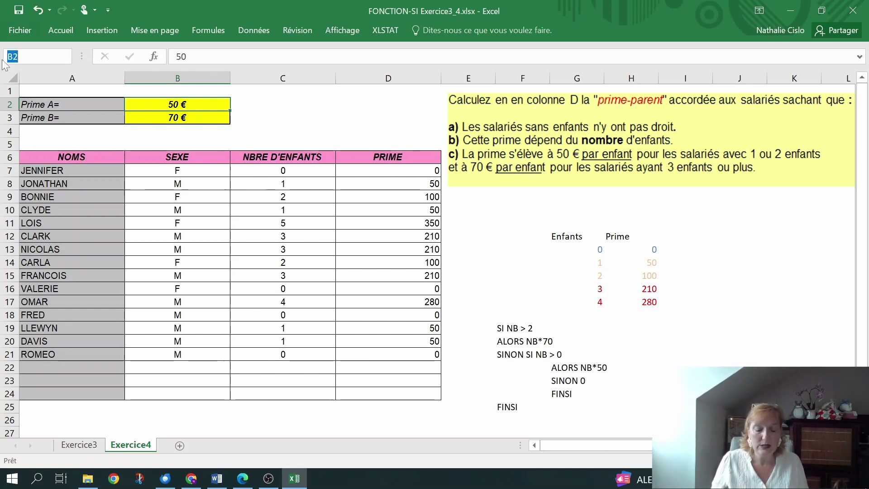
pyautogui.write('Prime1')
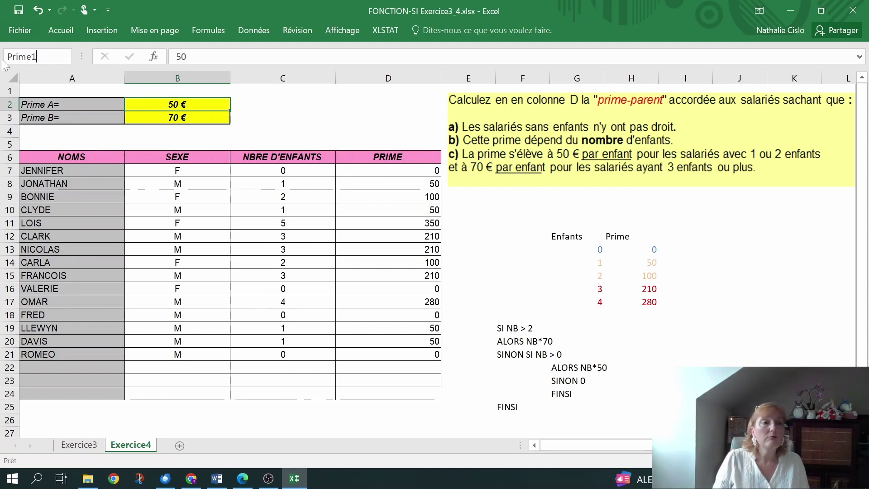
pyautogui.press('BackSpace')
pyautogui.press('Return')
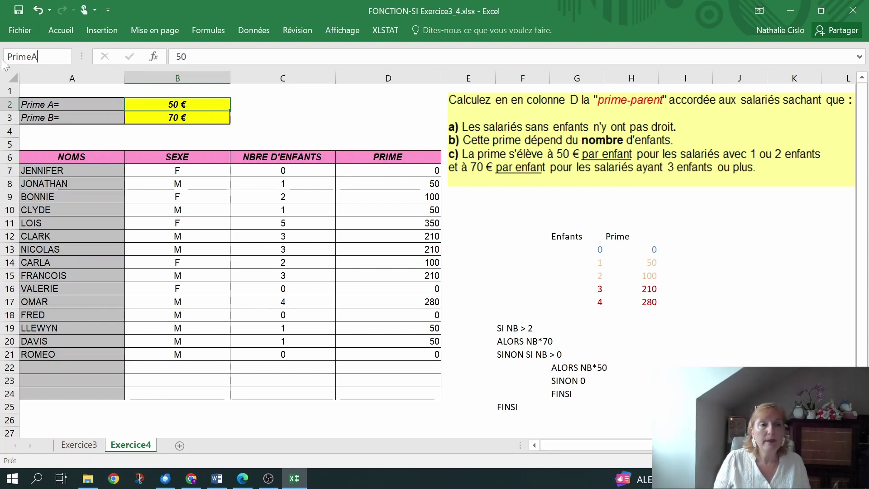
# Step: Name cell B3, the 70 € bonus amount, PrimeB
pyautogui.click(186, 119)
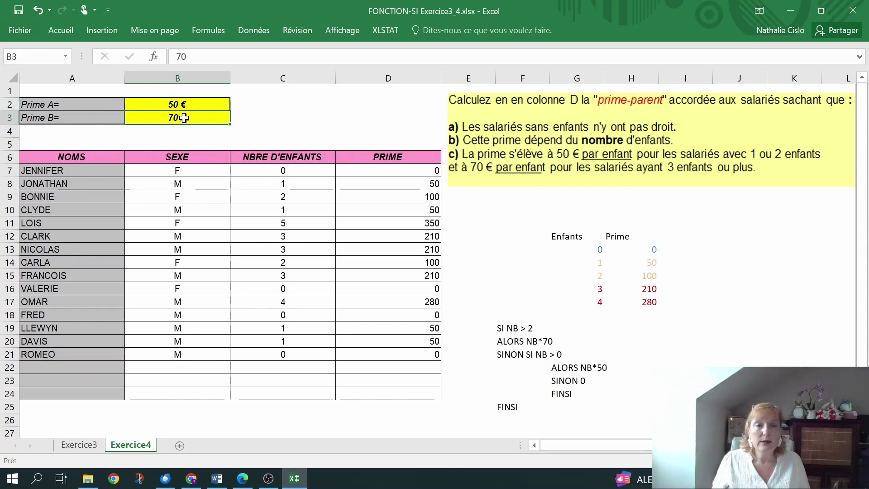
pyautogui.click(27, 56)
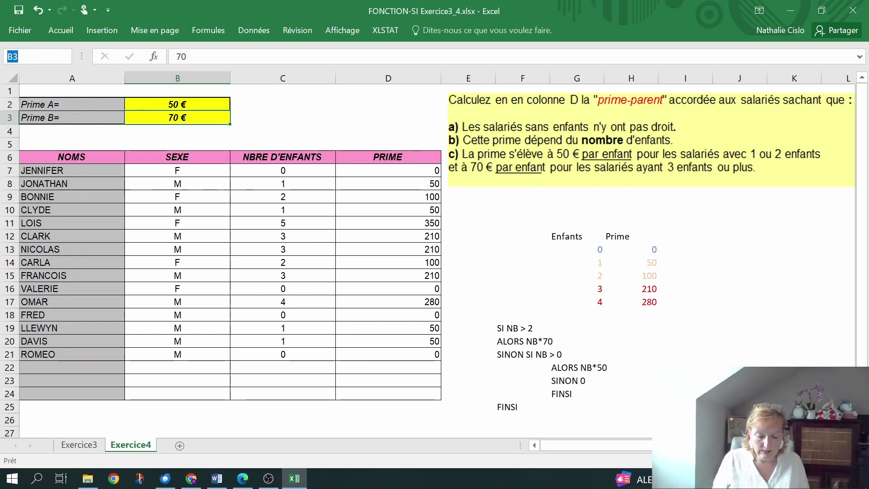
pyautogui.write('Pri')
pyautogui.press('Return')
pyautogui.press('Return')
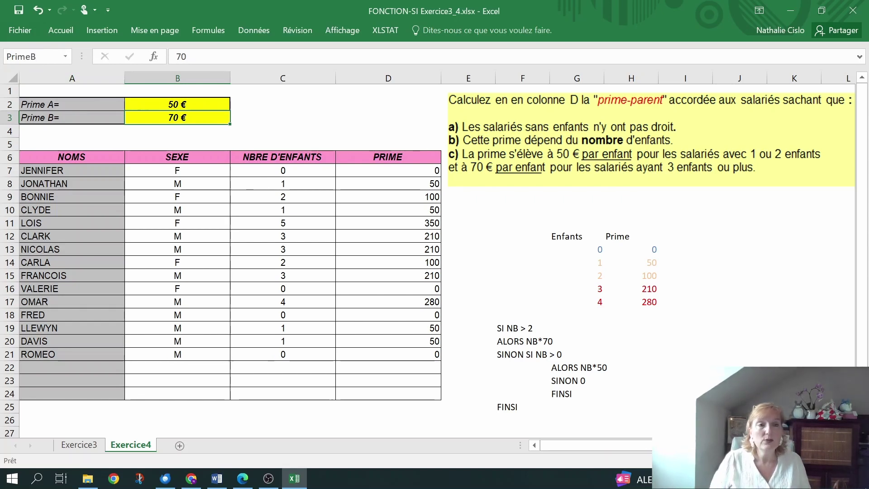
# Step: In the D7 formula, replace the constant 70 with PrimeB and the constant 50 with PrimeA
pyautogui.click(416, 174)
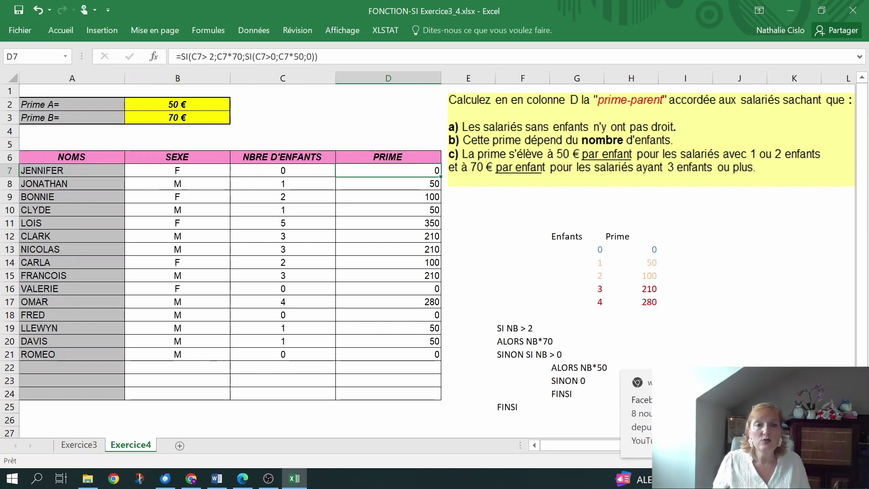
pyautogui.click(236, 57)
pyautogui.doubleClick(236, 56)
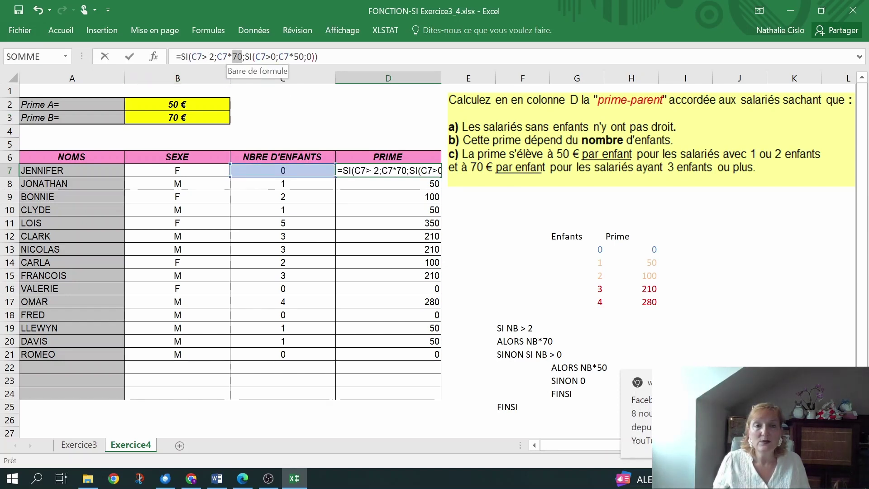
pyautogui.click(175, 119)
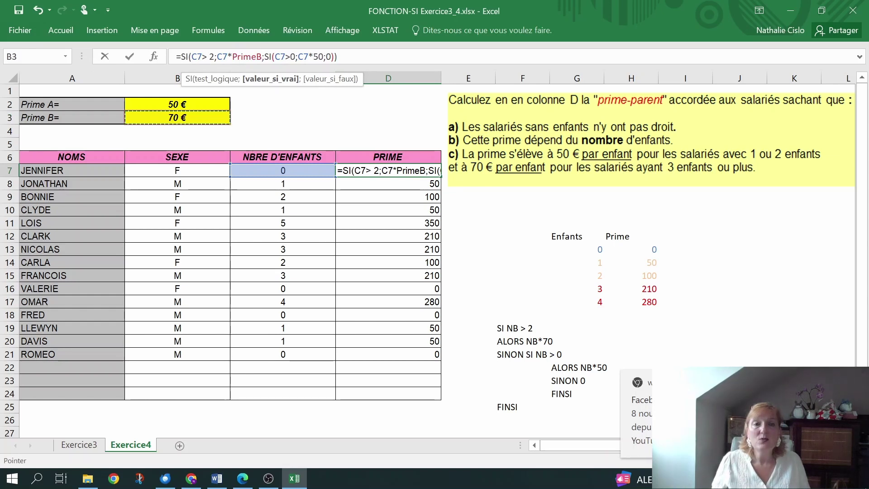
pyautogui.doubleClick(316, 56)
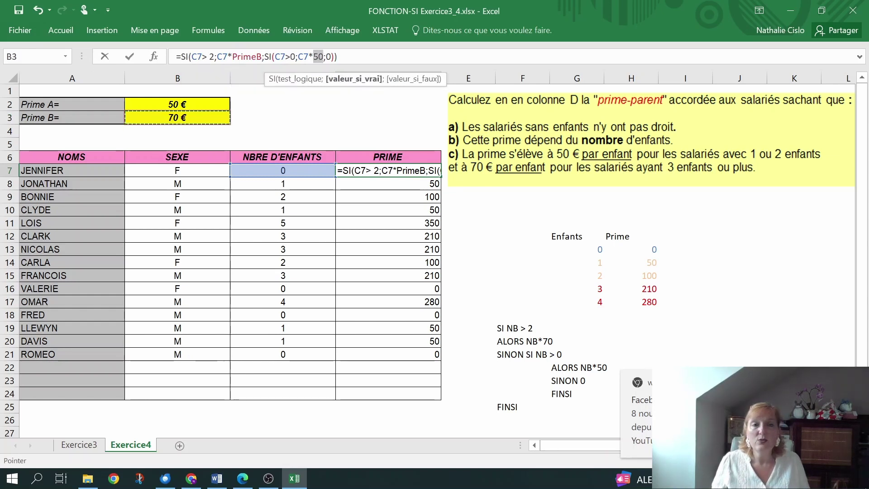
pyautogui.click(194, 104)
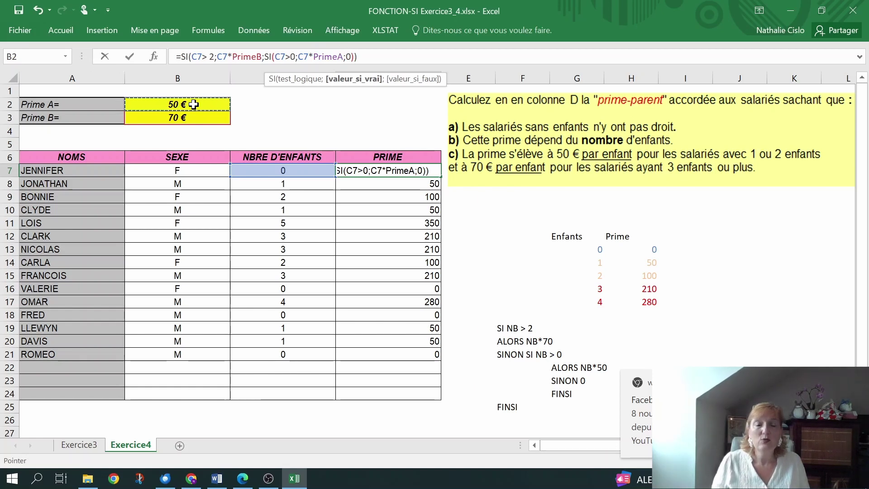
pyautogui.press('Return')
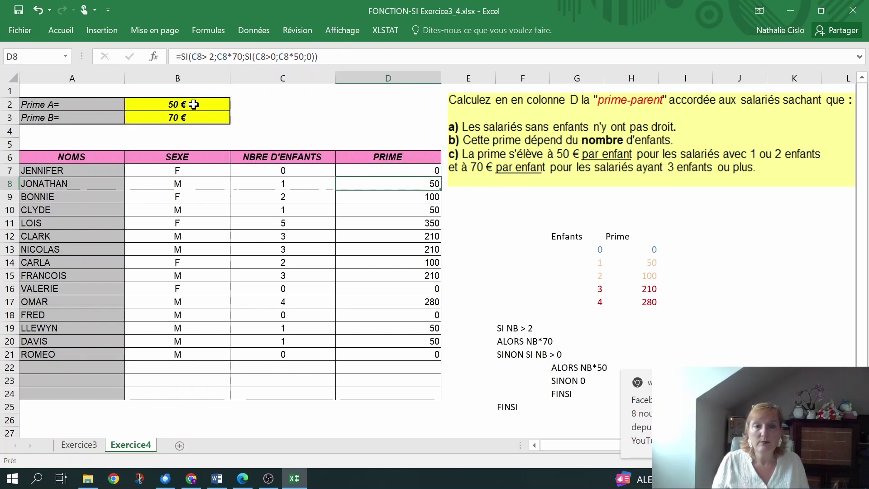
# Step: Copy the formula with the named bonus cells from D7 down through D21 and check the formula in D21
pyautogui.click(421, 172)
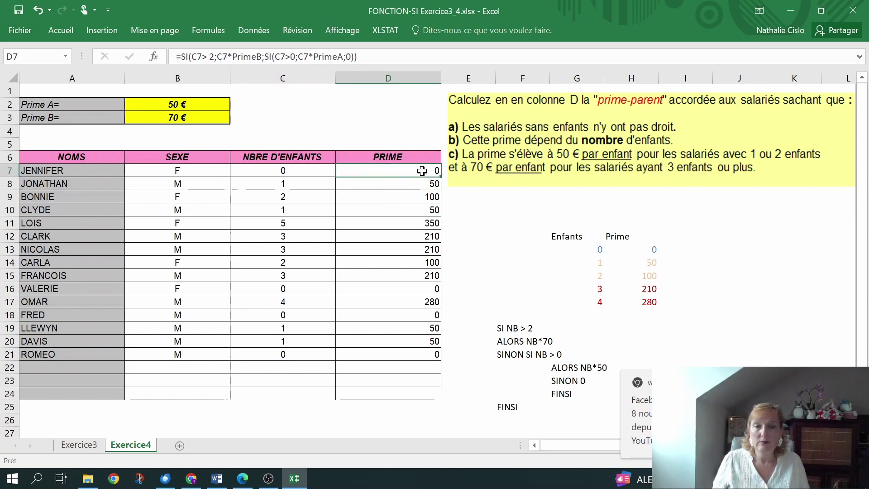
pyautogui.moveTo(438, 177); pyautogui.dragTo(428, 365)
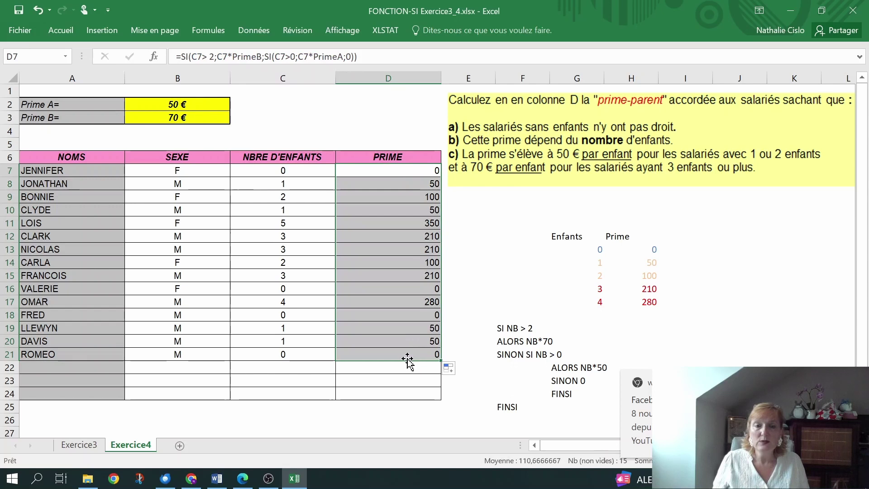
pyautogui.click(406, 354)
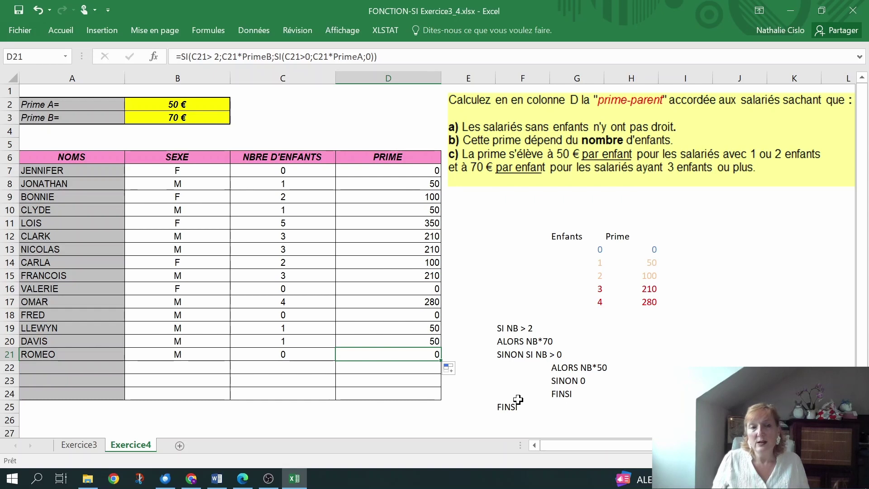
pyautogui.click(488, 307)
# Step: Insert an outer SI with the test ESTVIDE(A7) at the start of the D7 formula, before the existing SI
pyautogui.click(411, 171)
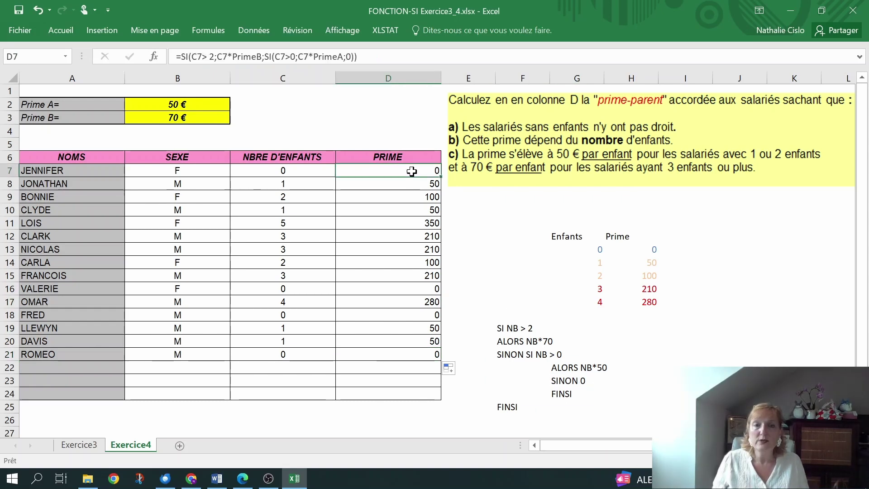
pyautogui.click(182, 57)
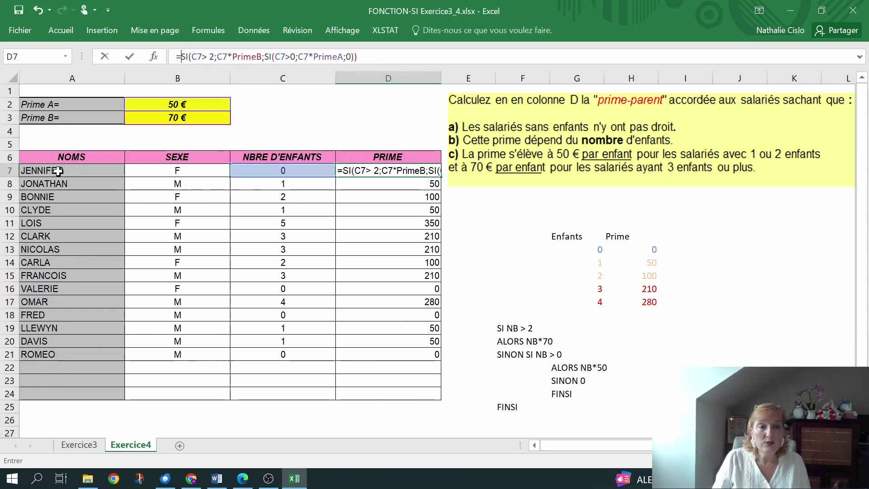
pyautogui.write('SI(ESTVIDE')
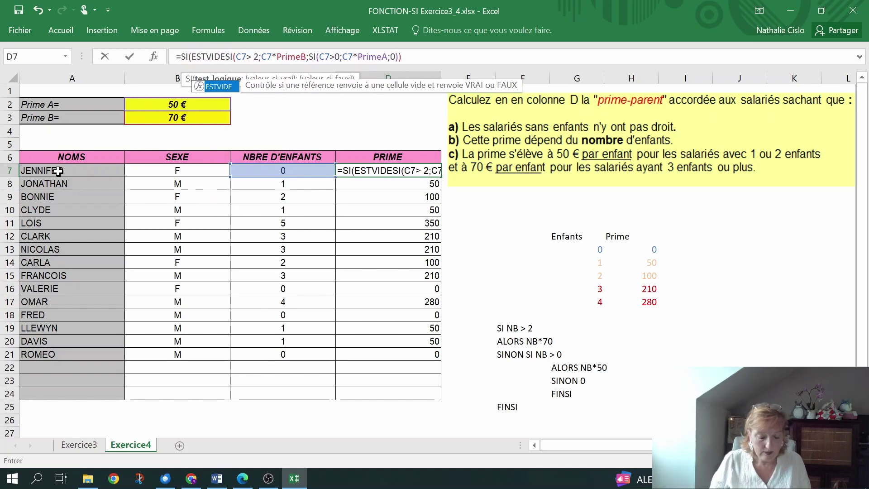
pyautogui.write('(')
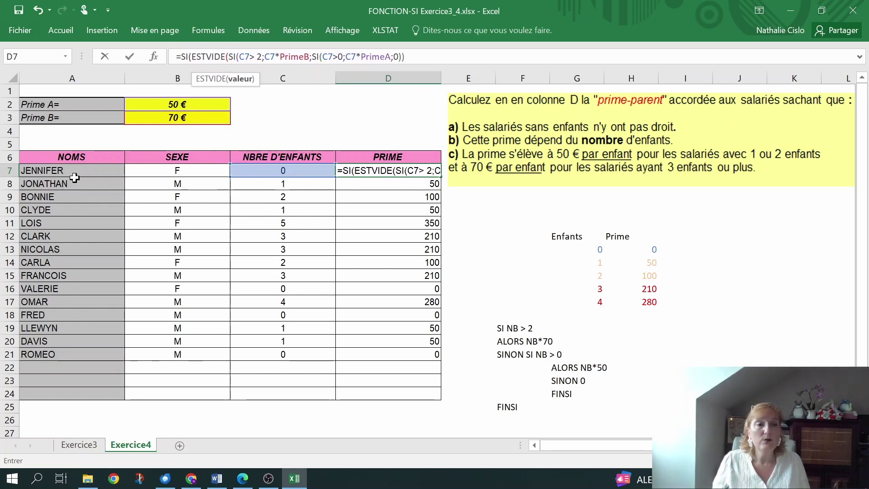
pyautogui.click(60, 171)
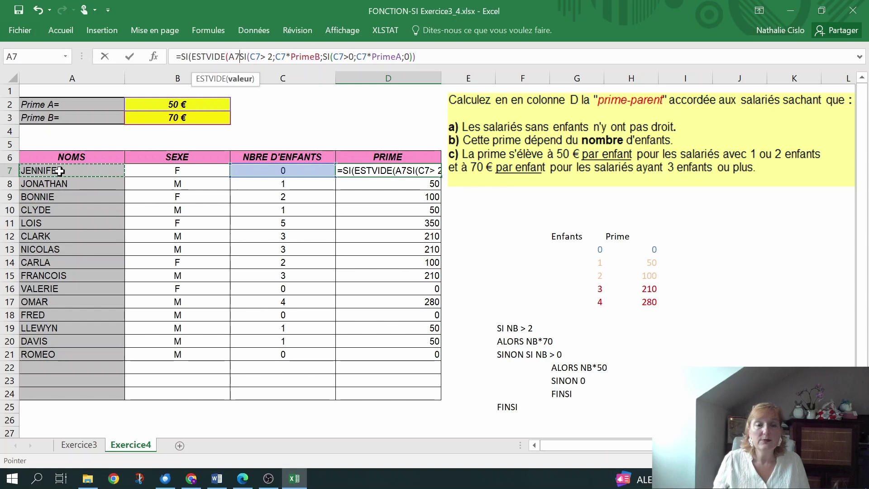
pyautogui.write(')')
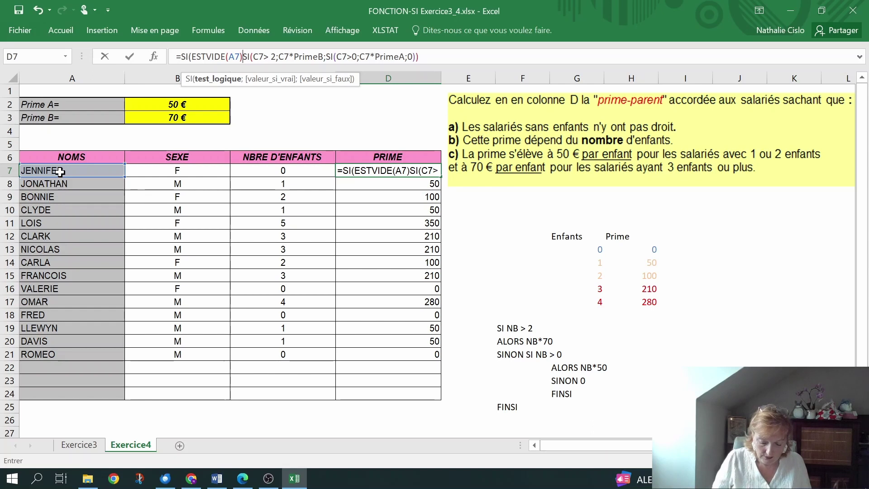
# Step: Give the outer SI in D7 "" as its true value and the existing SI as its false value, closing the function
pyautogui.write(';')
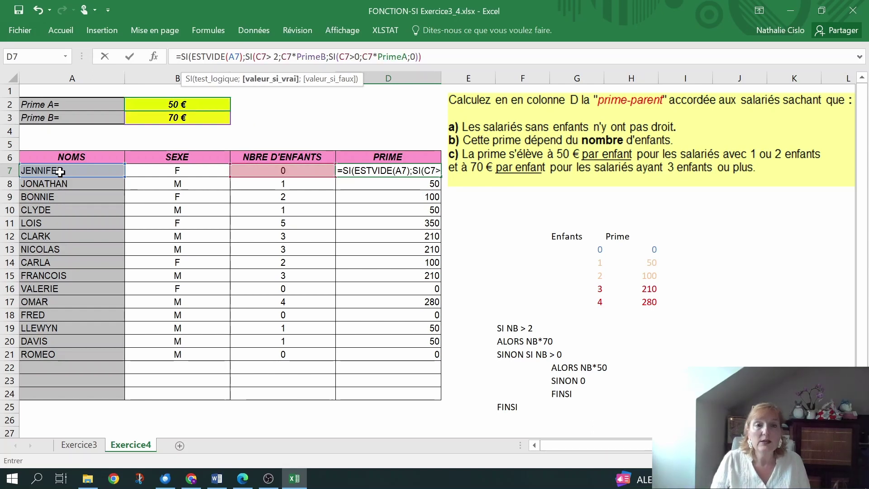
pyautogui.write('""')
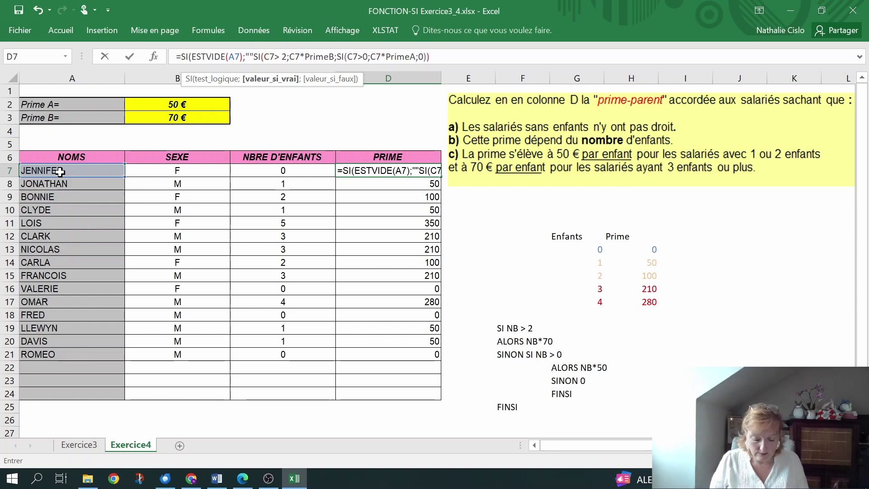
pyautogui.write(';')
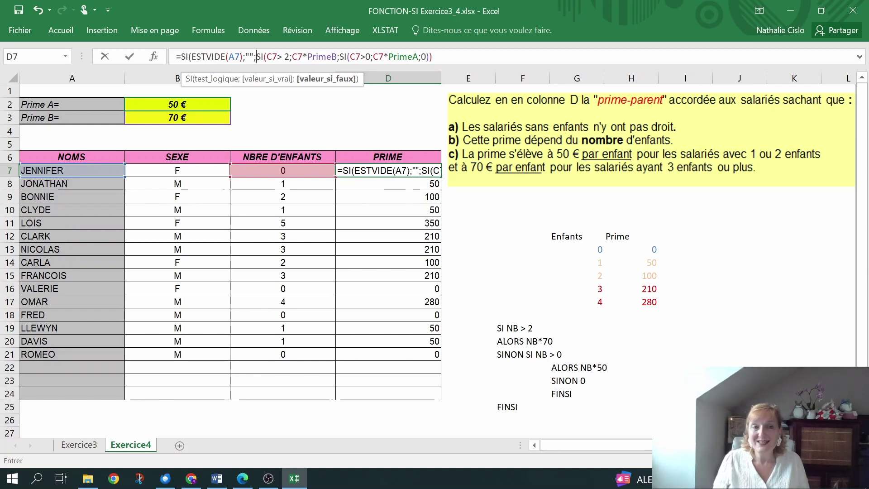
pyautogui.click(432, 57)
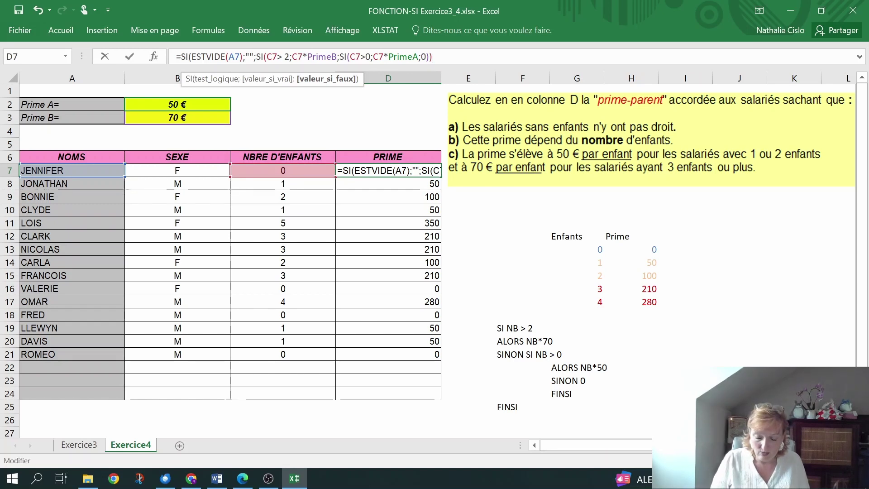
pyautogui.write(')')
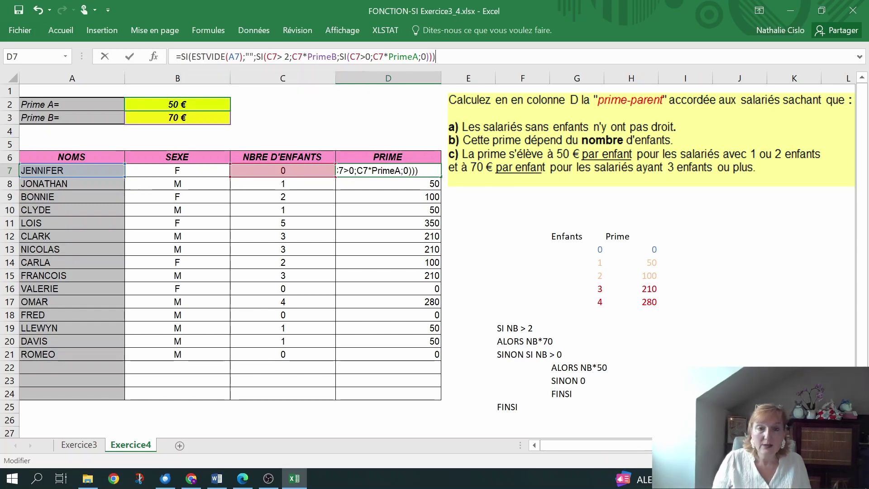
pyautogui.press('Return')
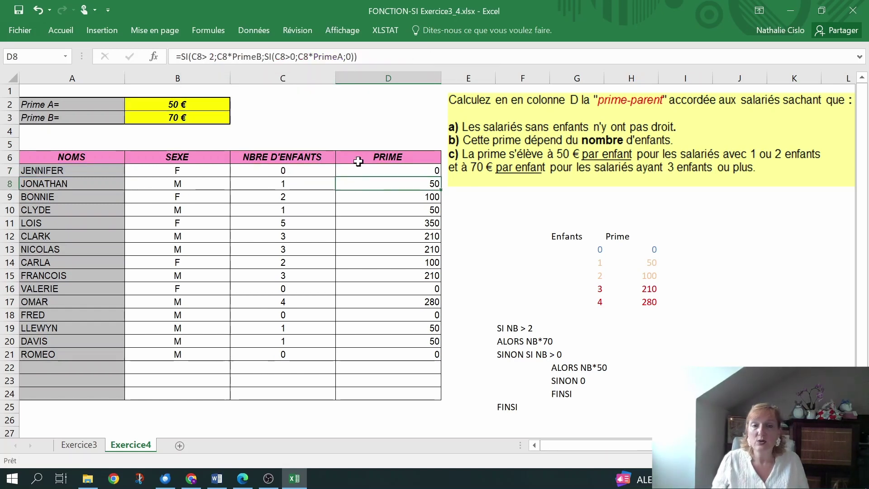
# Step: Copy the ESTVIDE formula from D7 down through D24 and check the formula in D22
pyautogui.click(413, 171)
pyautogui.moveTo(441, 176); pyautogui.dragTo(440, 402)
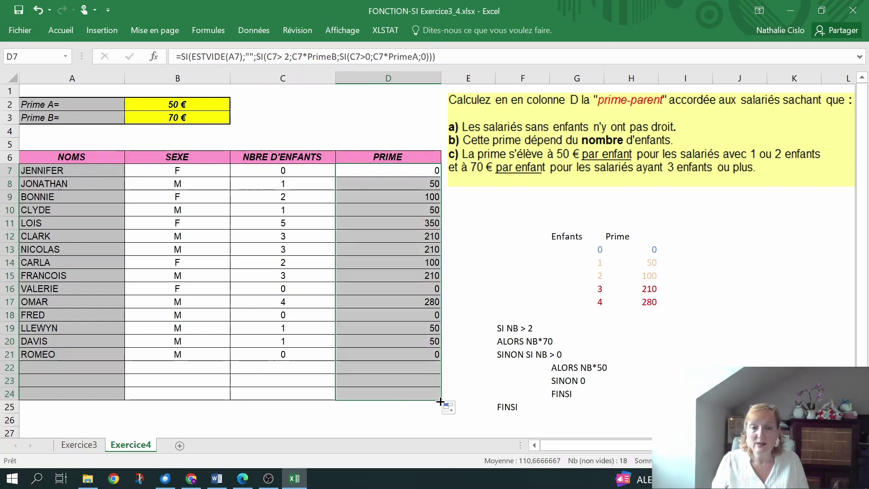
pyautogui.click(61, 367)
pyautogui.click(406, 367)
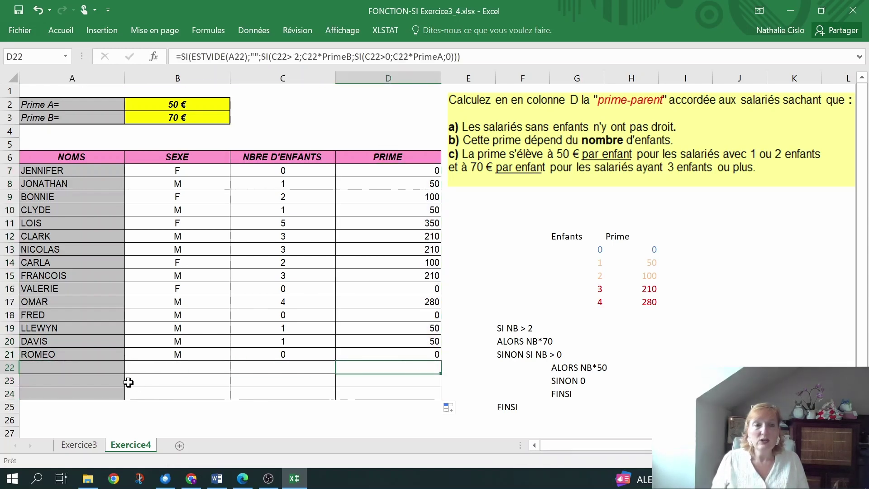
# Step: Fill row 22 with a new employee: sex F, 0 children, and the employee's first name in the NOMS column
pyautogui.click(168, 370)
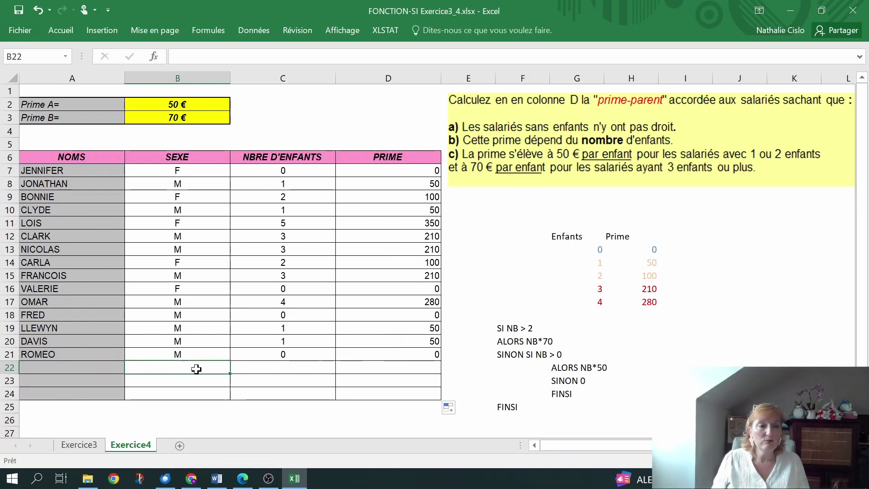
pyautogui.write('F')
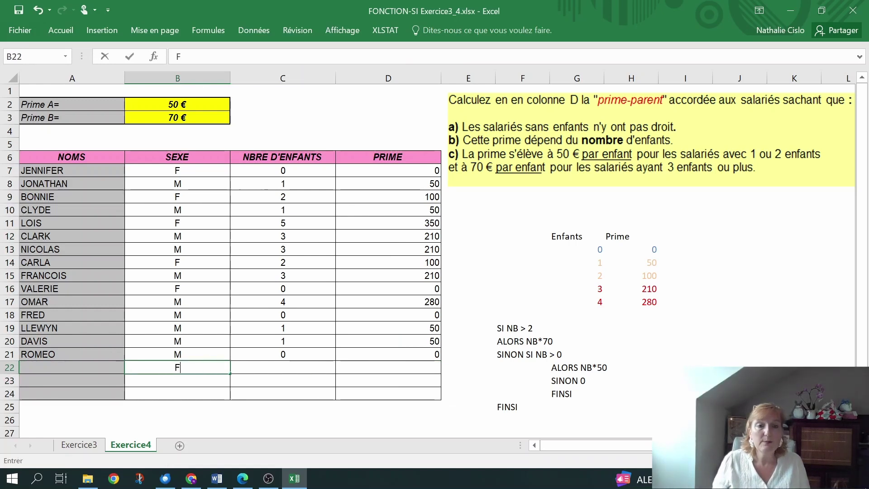
pyautogui.click(283, 368)
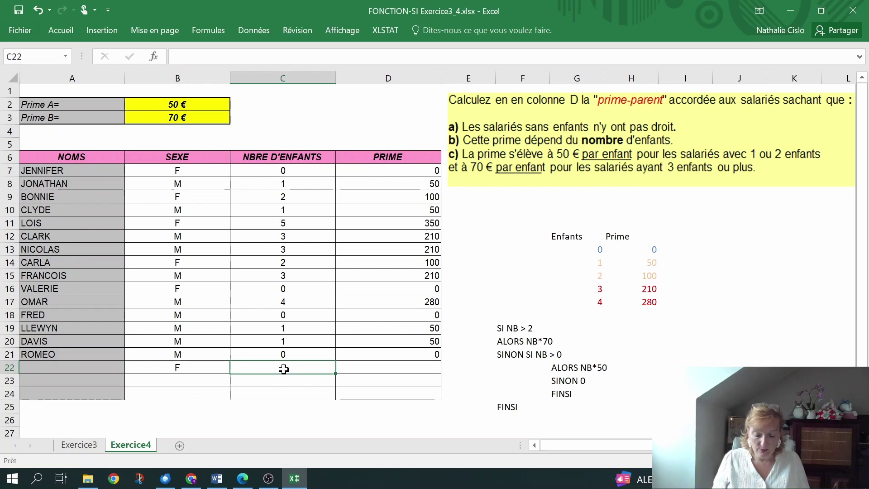
pyautogui.write('0')
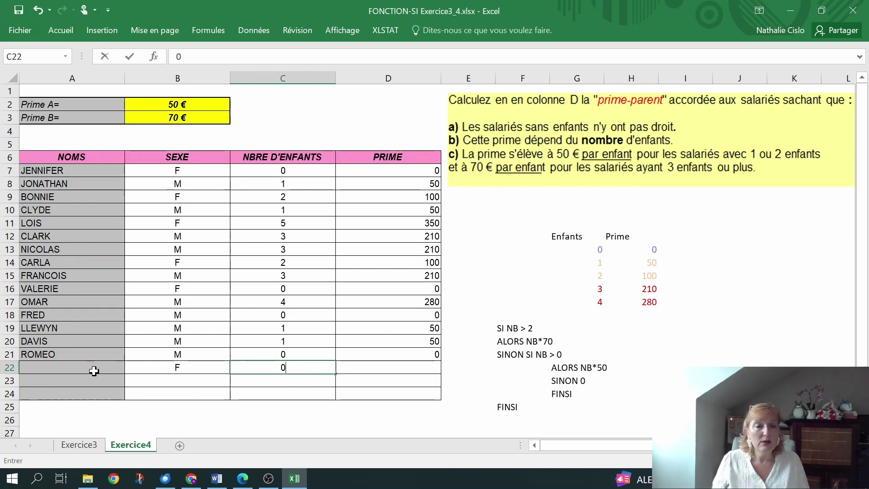
pyautogui.click(70, 367)
pyautogui.write('ALICE')
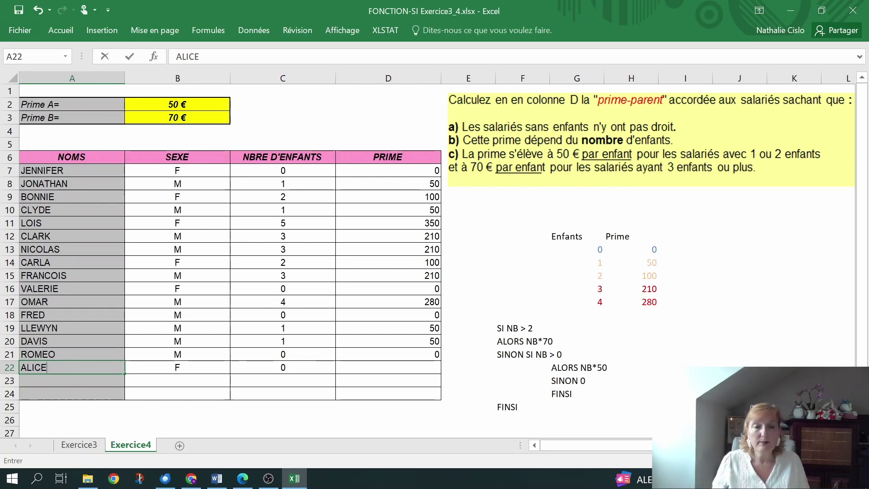
pyautogui.press('Return')
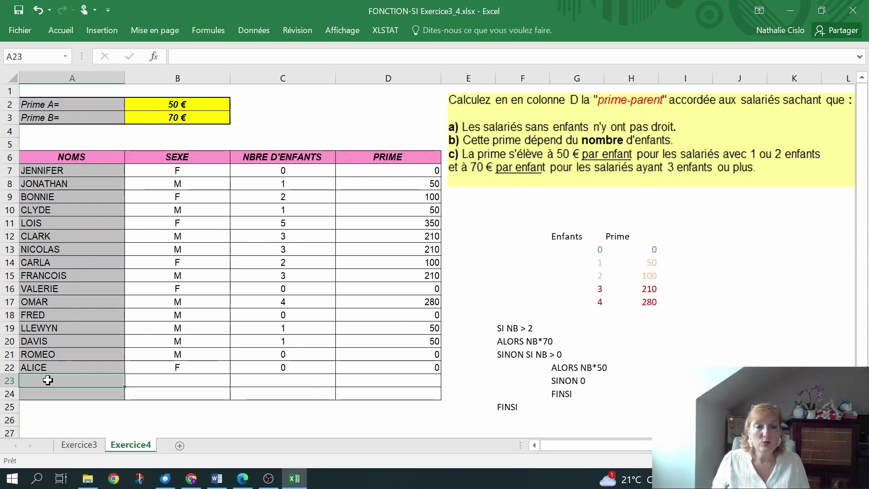
# Step: Add another employee in row 23 with a first name, sex M and 10 children
pyautogui.write('GEORGES')
pyautogui.click(182, 382)
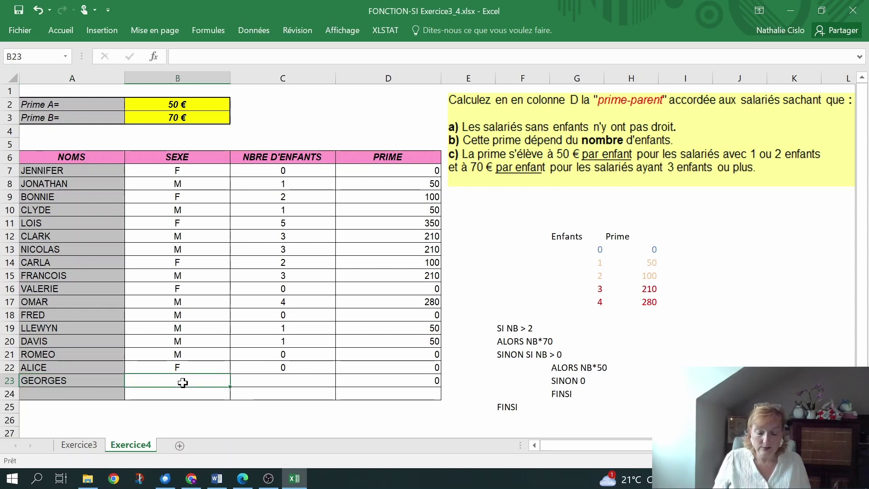
pyautogui.write('M')
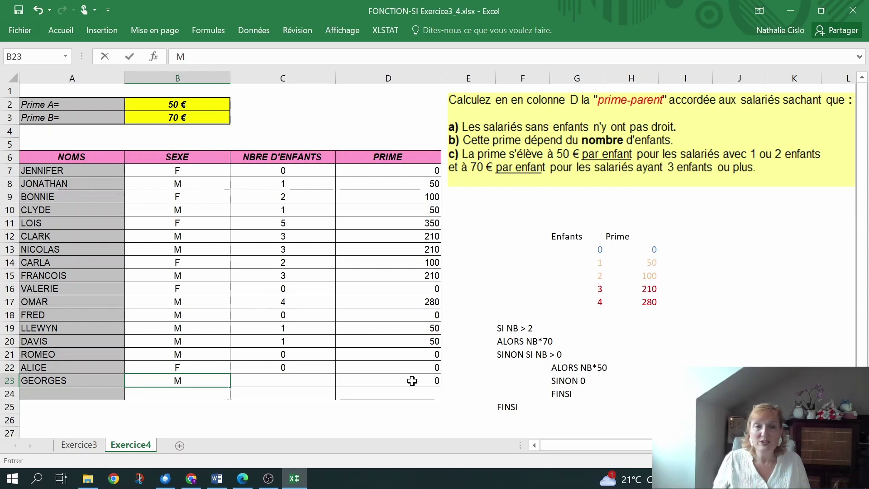
pyautogui.click(285, 383)
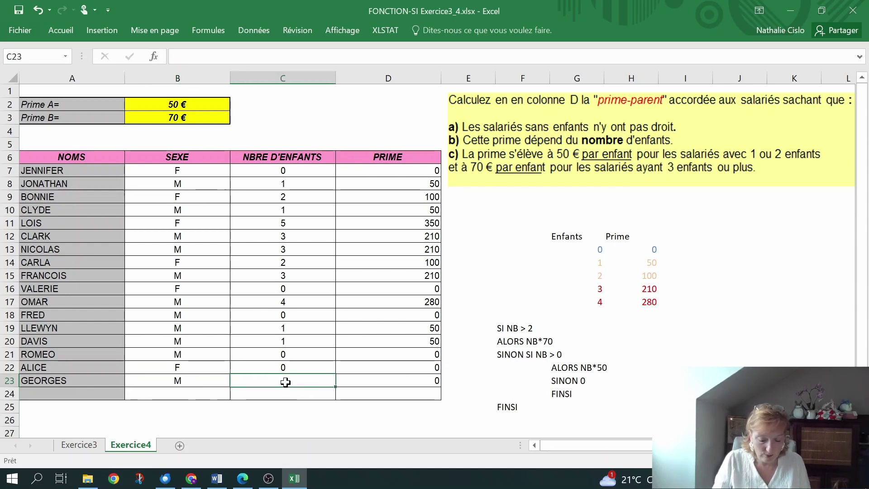
pyautogui.write('10')
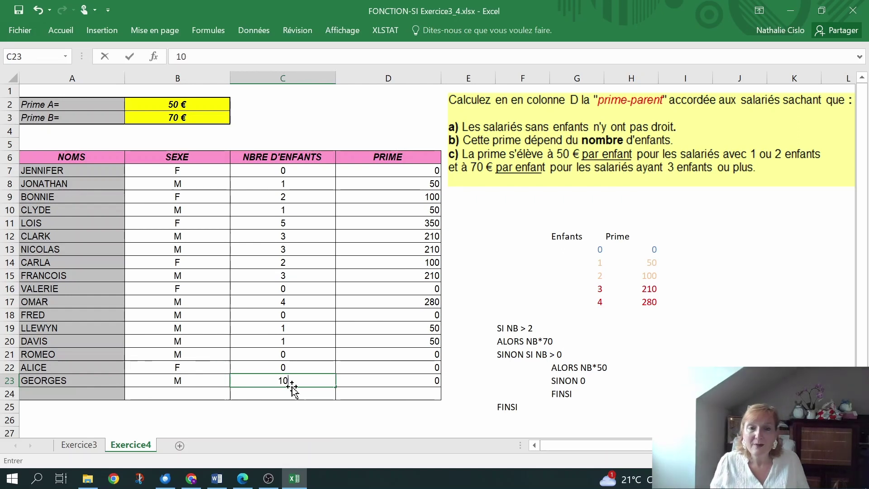
pyautogui.press('Return')
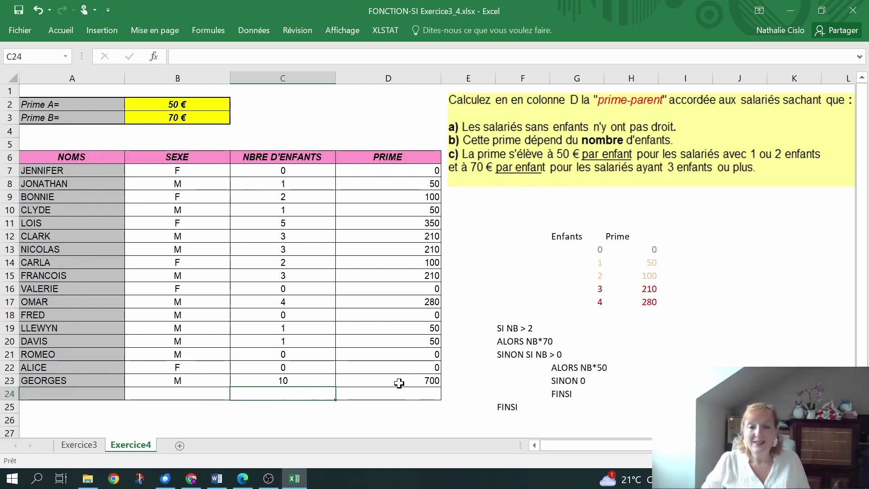